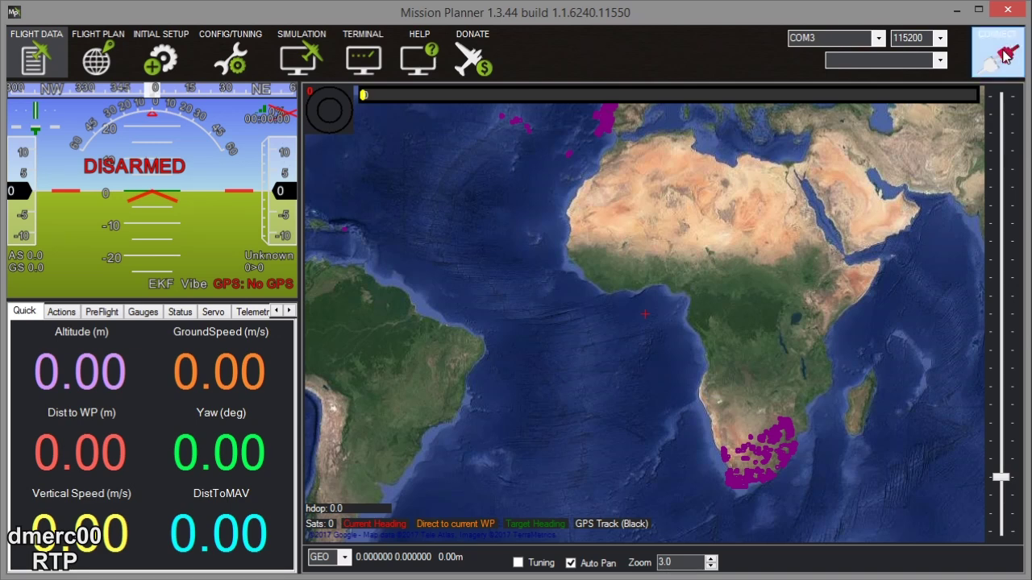
Connect to the autopilot and show the Messages tab, which reports ArduCopter V3.2.1 and Frame: QUAD
left_click(1002, 58)
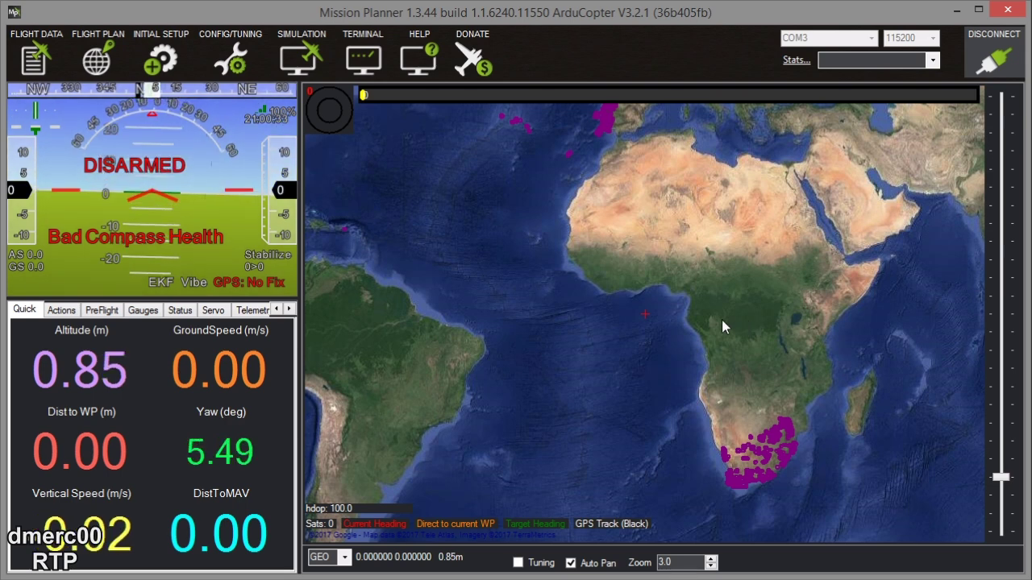
left_click(290, 308)
left_click(289, 309)
left_click(289, 309)
left_click(289, 309)
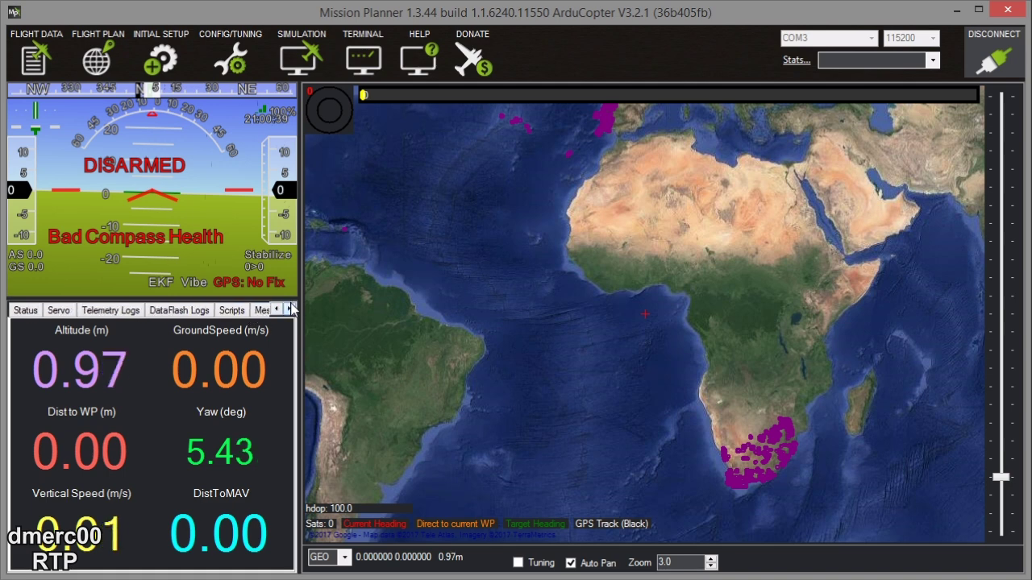
left_click(290, 309)
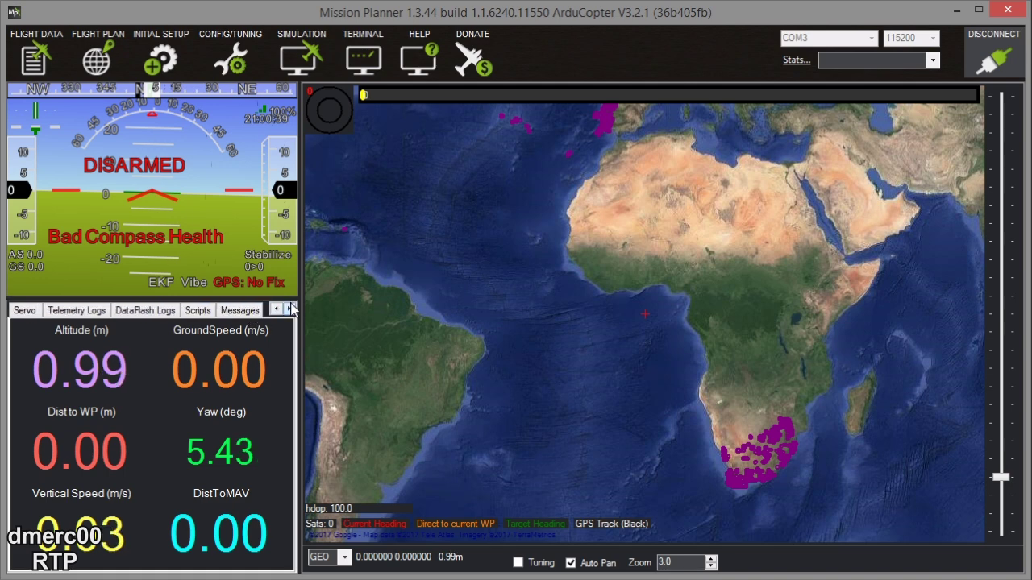
left_click(239, 313)
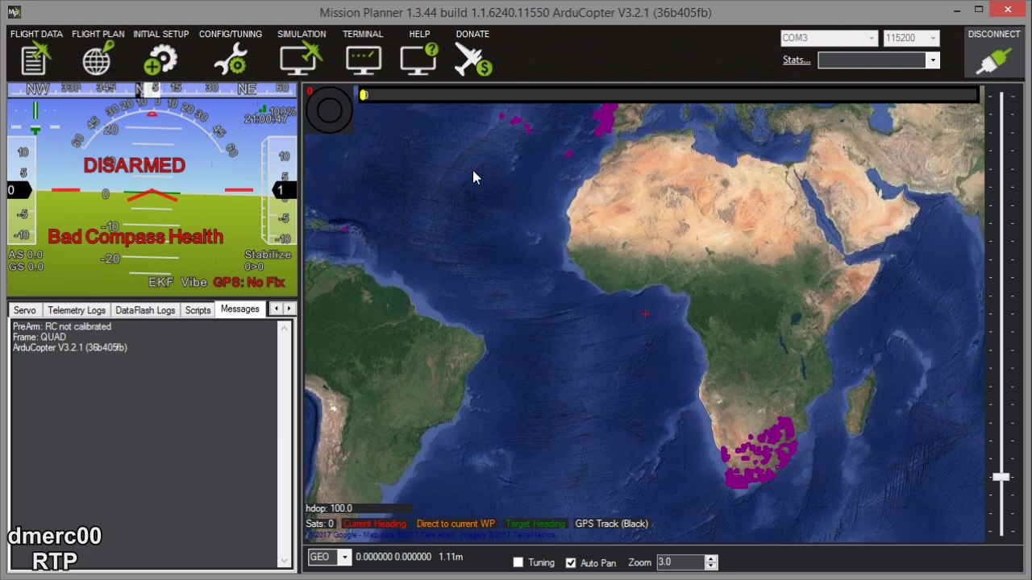
Disconnect from the board and start uploading ArduPlane V3.7.1 from Install Firmware
left_click(159, 64)
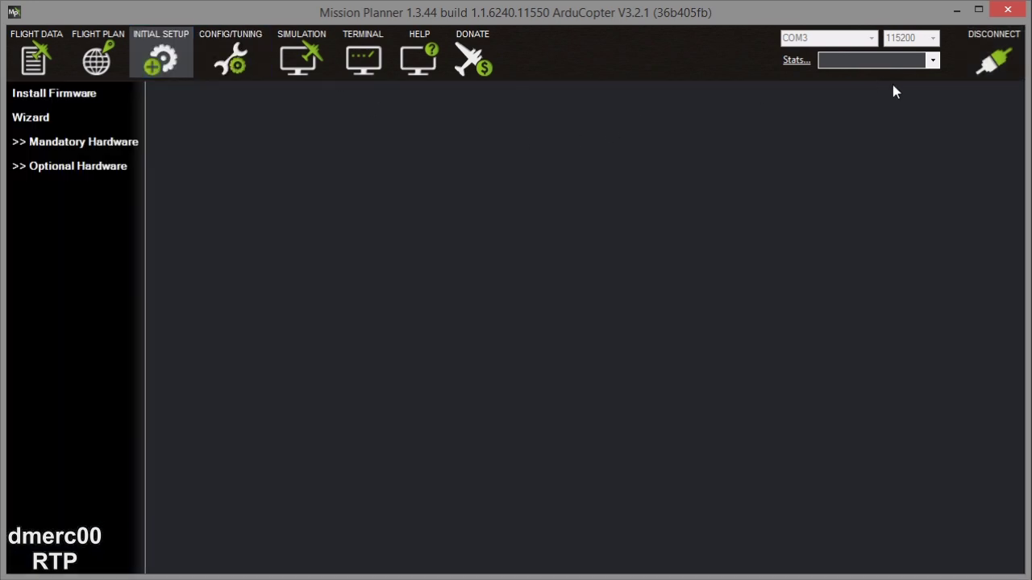
left_click(996, 69)
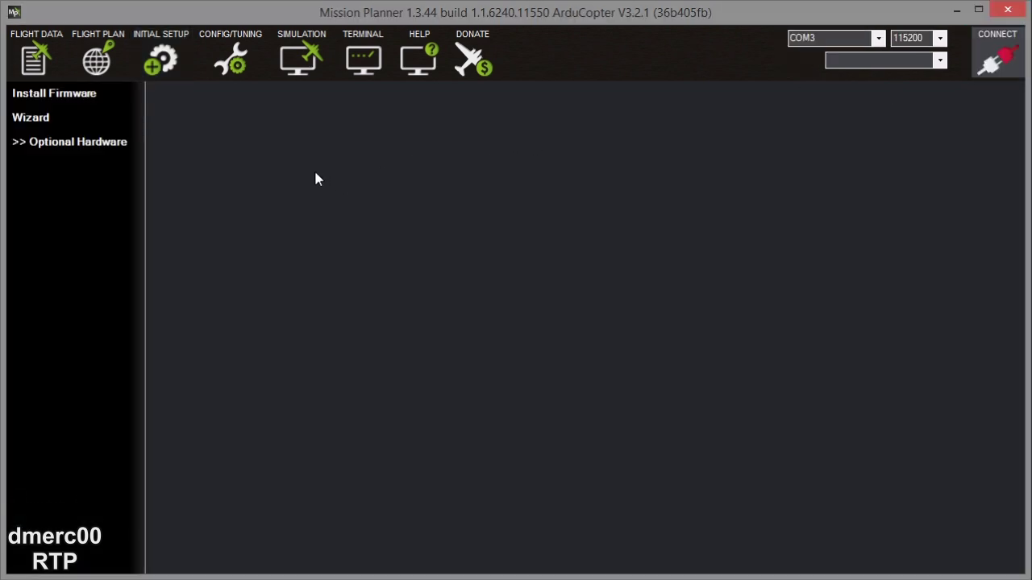
left_click(42, 95)
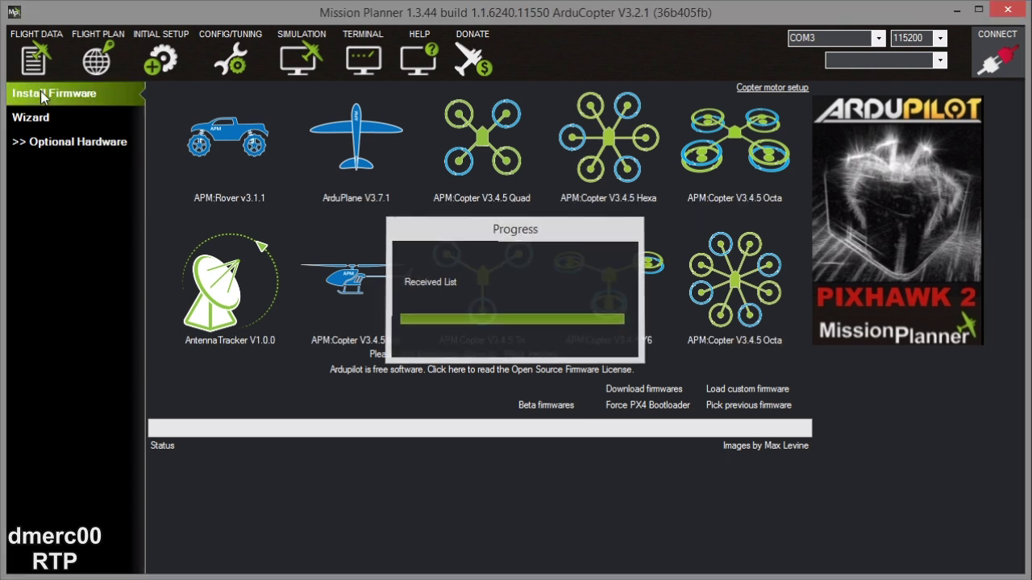
left_click(358, 135)
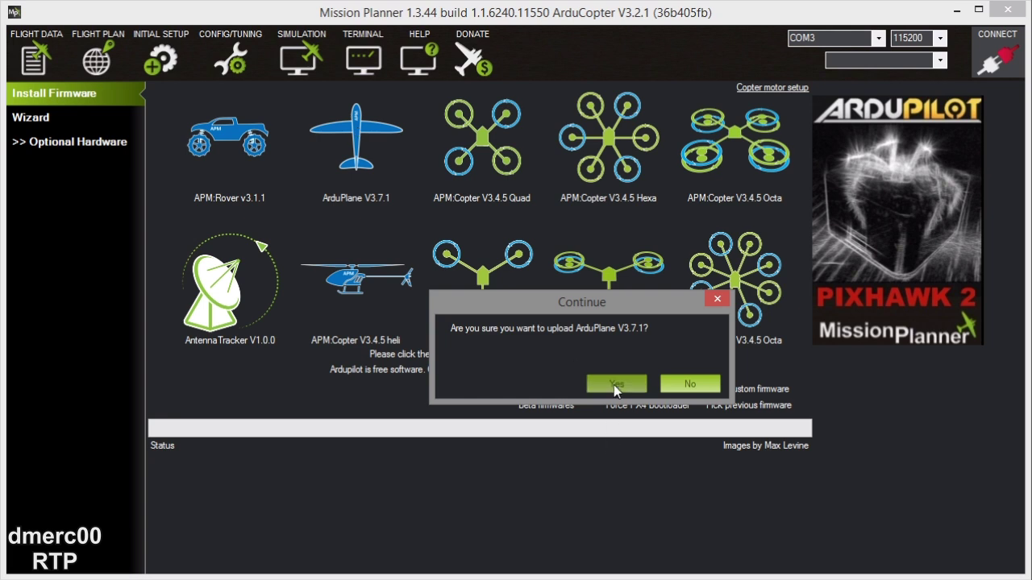
left_click(614, 384)
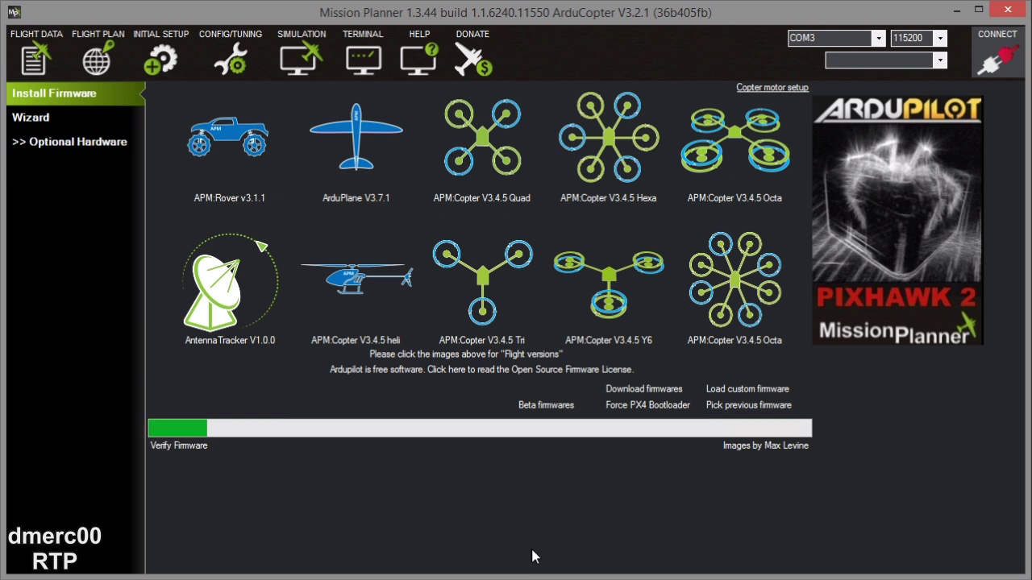
Re-select the ArduPlane firmware and confirm, letting the install complete with status Done
left_click(358, 137)
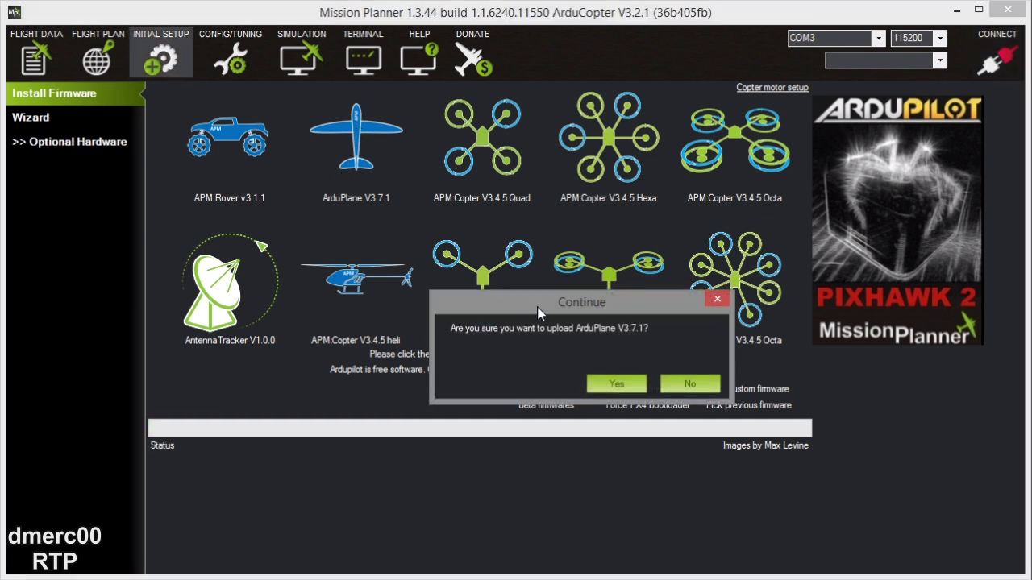
left_click(611, 384)
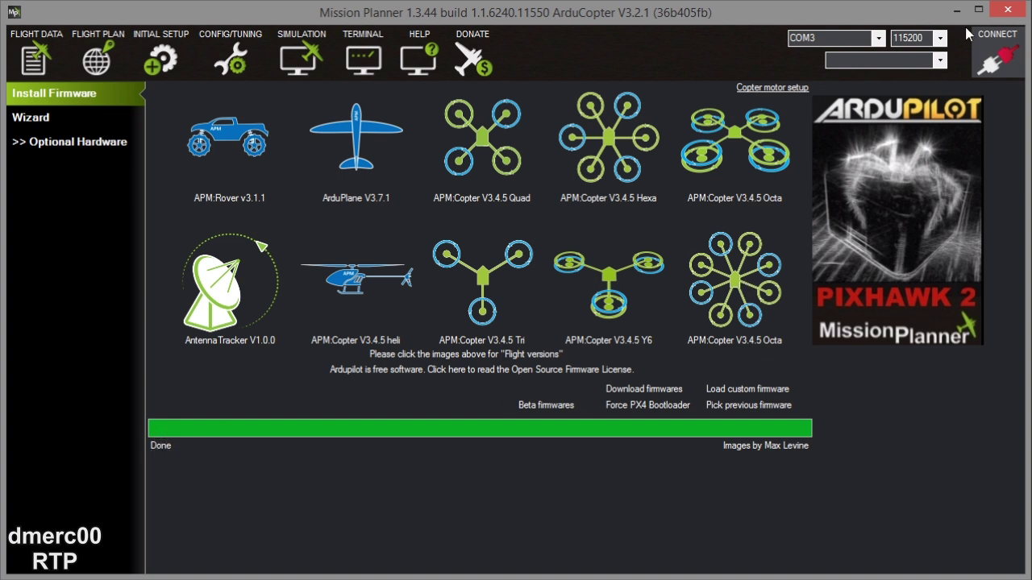
Reconnect and select the ArduPlane V3.4.0 line in the Flight Data Messages tab
left_click(1000, 62)
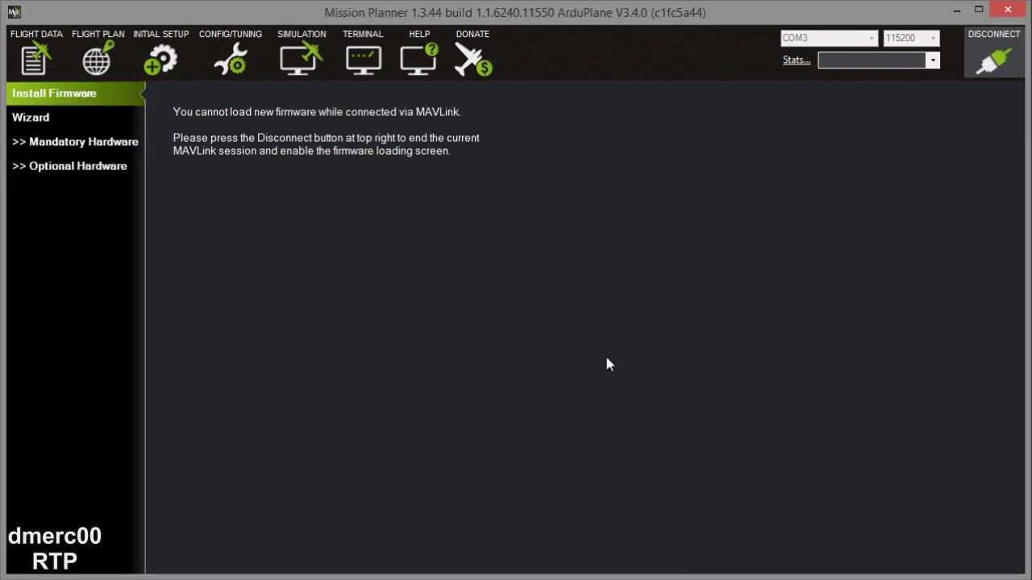
left_click(34, 63)
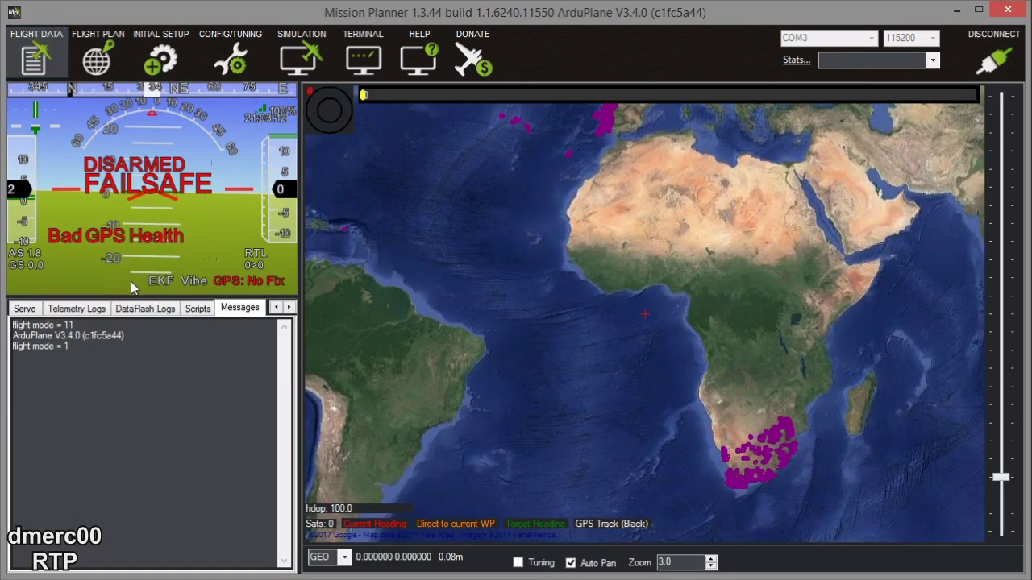
left_click(197, 310)
left_click(239, 310)
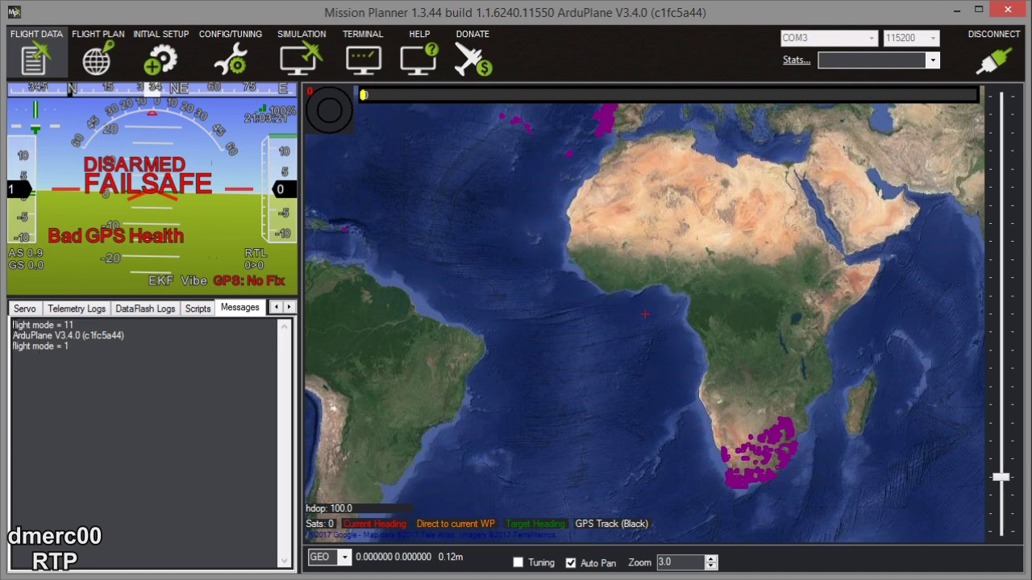
left_click_drag(13, 335, 137, 334)
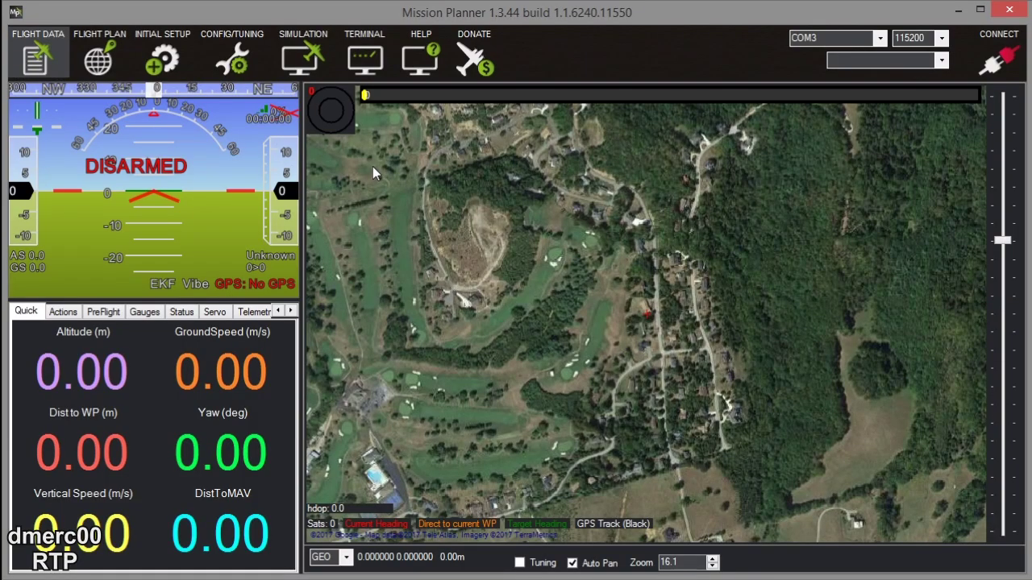
Reconnect and open the Compass page under Initial Setup's Mandatory Hardware
left_click(999, 64)
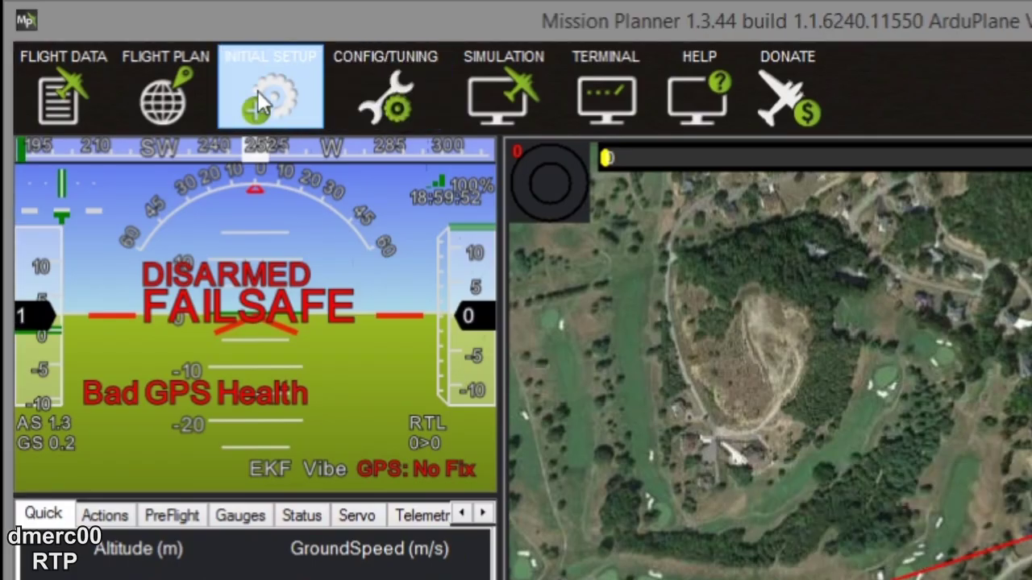
left_click(265, 95)
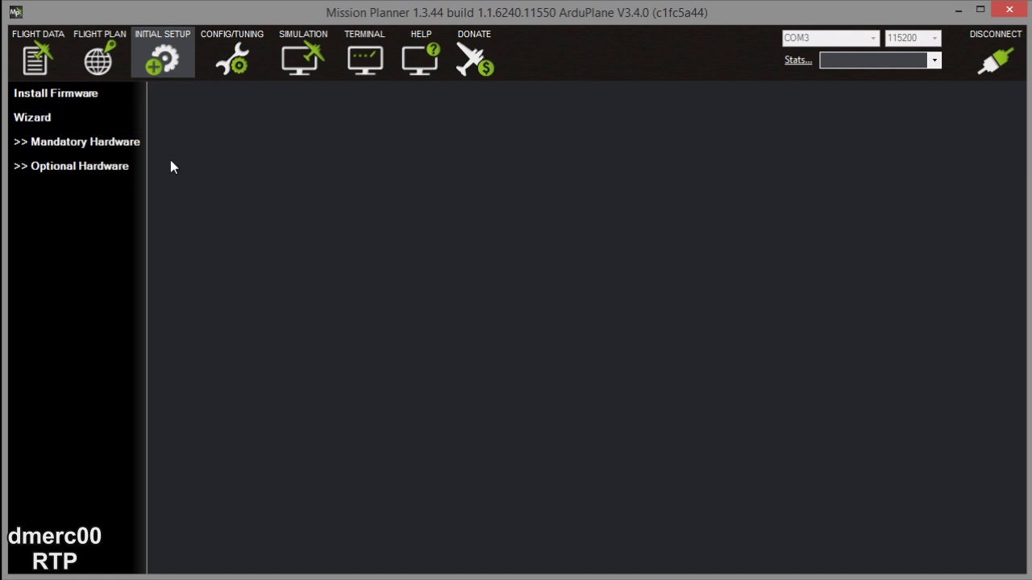
left_click(73, 145)
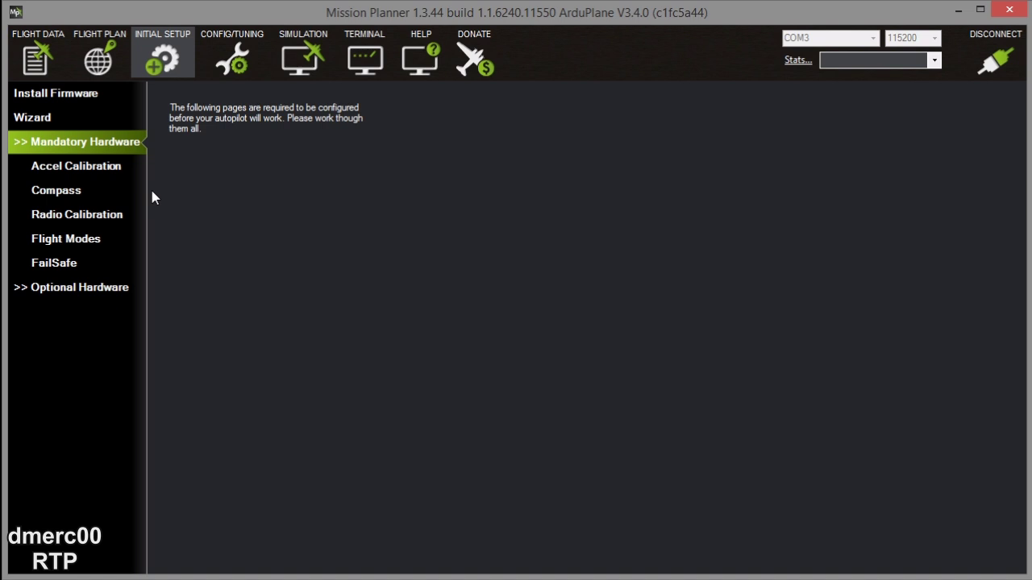
left_click(65, 195)
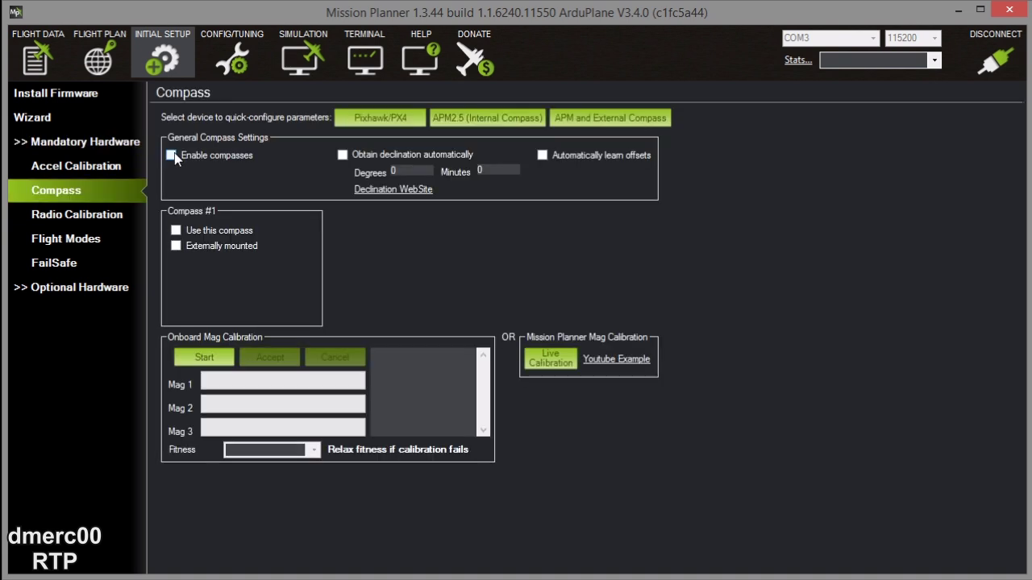
Enable automatic declination, and set compass #1 as externally mounted and in use
left_click(342, 157)
left_click(177, 246)
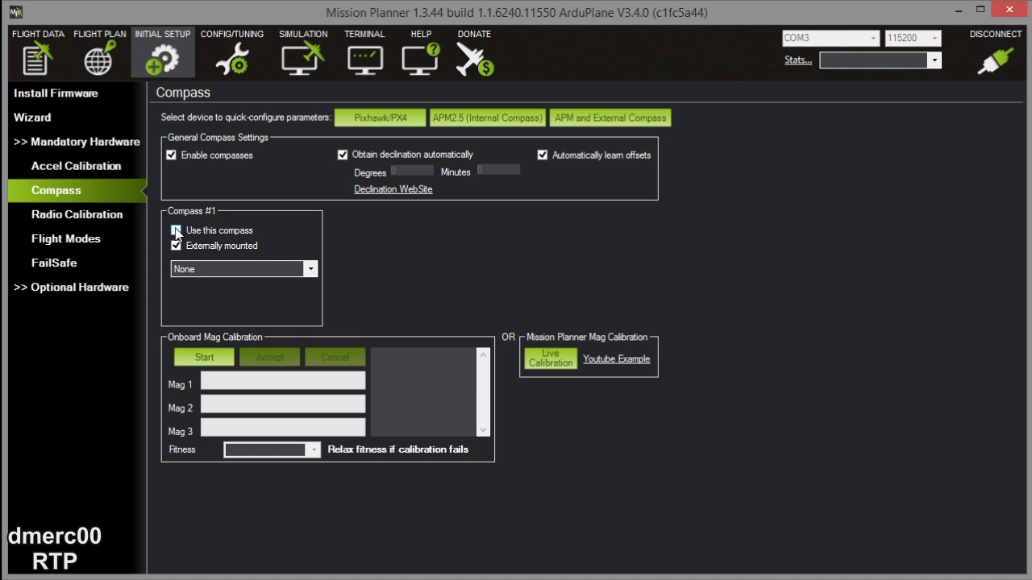
left_click(176, 232)
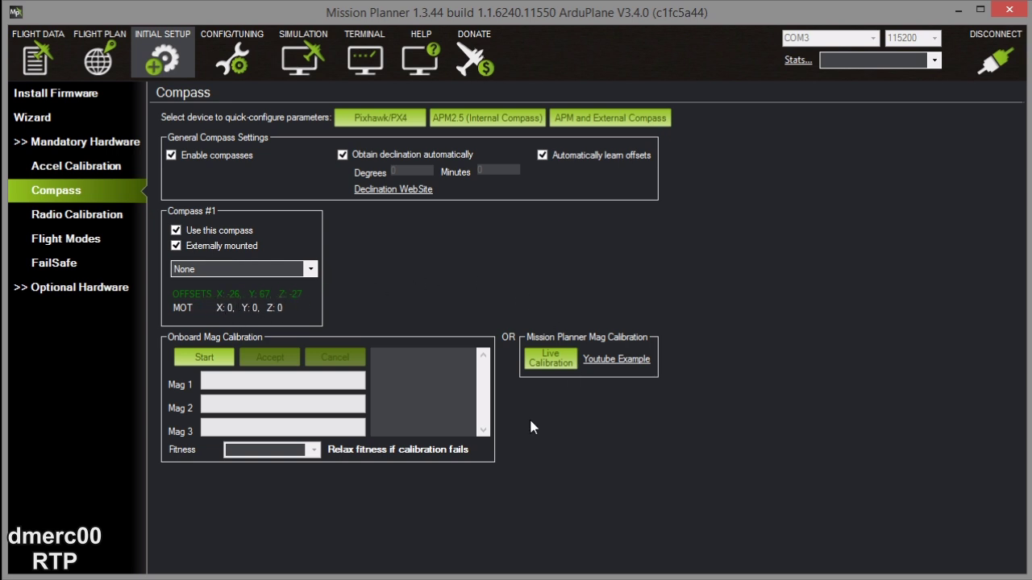
Run a live compass calibration, dismiss the failed-offsets result, then show the Full Parameter List
left_click(548, 364)
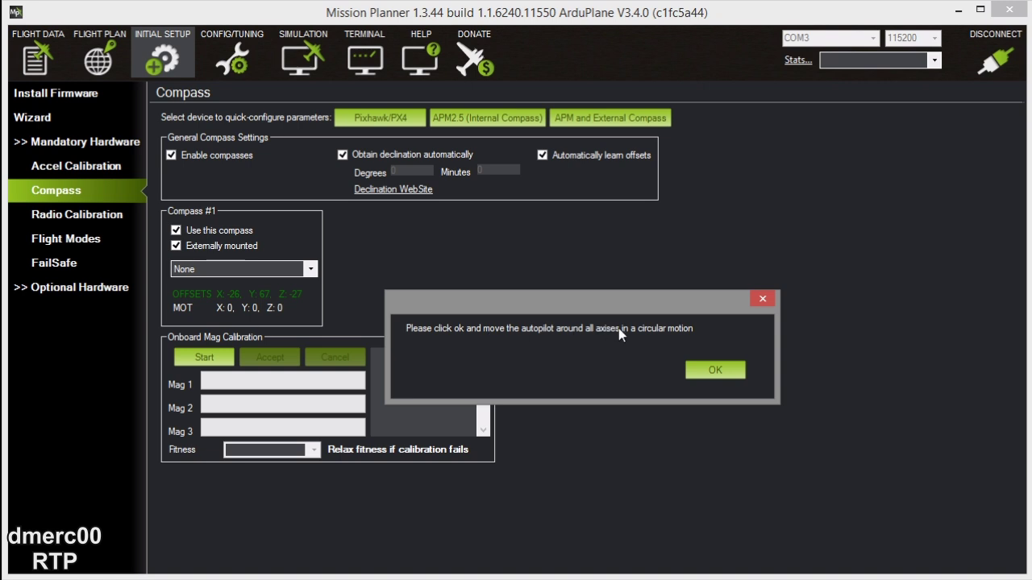
left_click(710, 369)
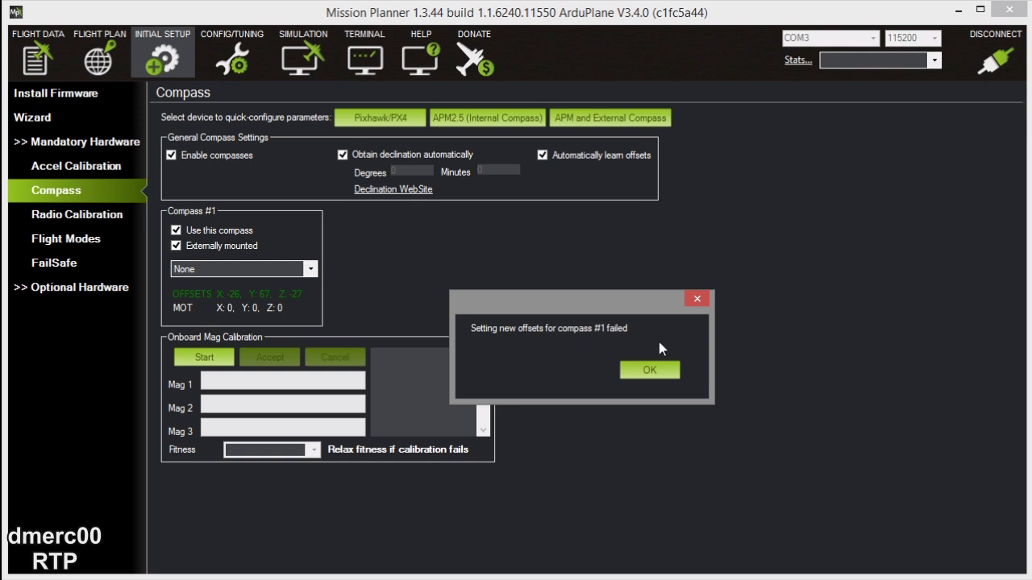
left_click(646, 365)
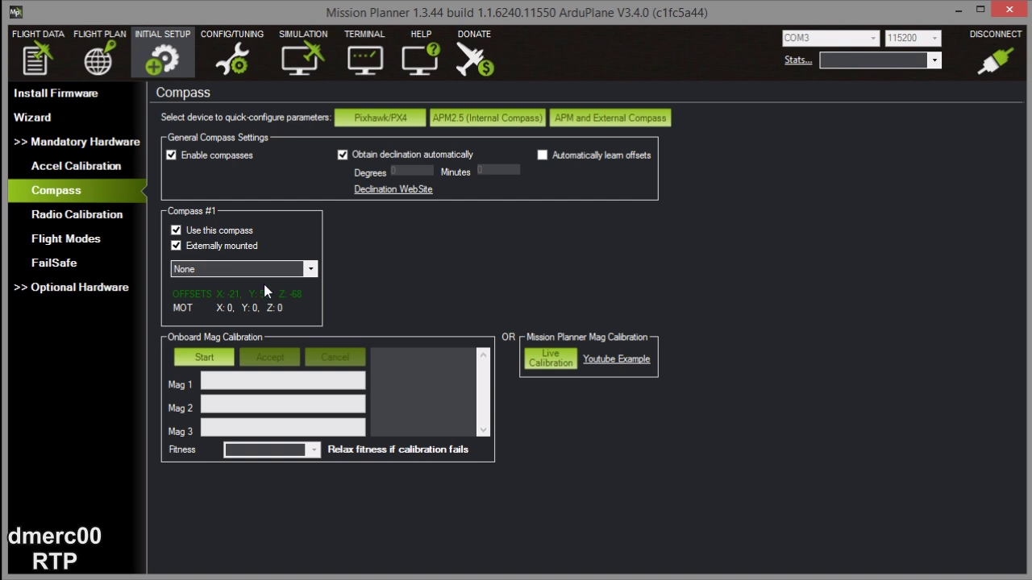
left_click(239, 68)
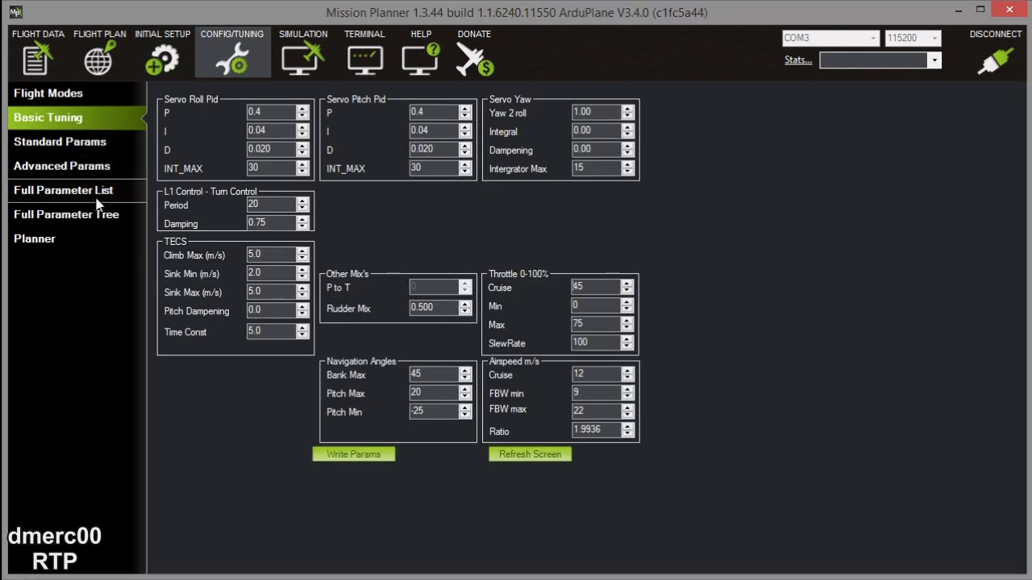
left_click(84, 190)
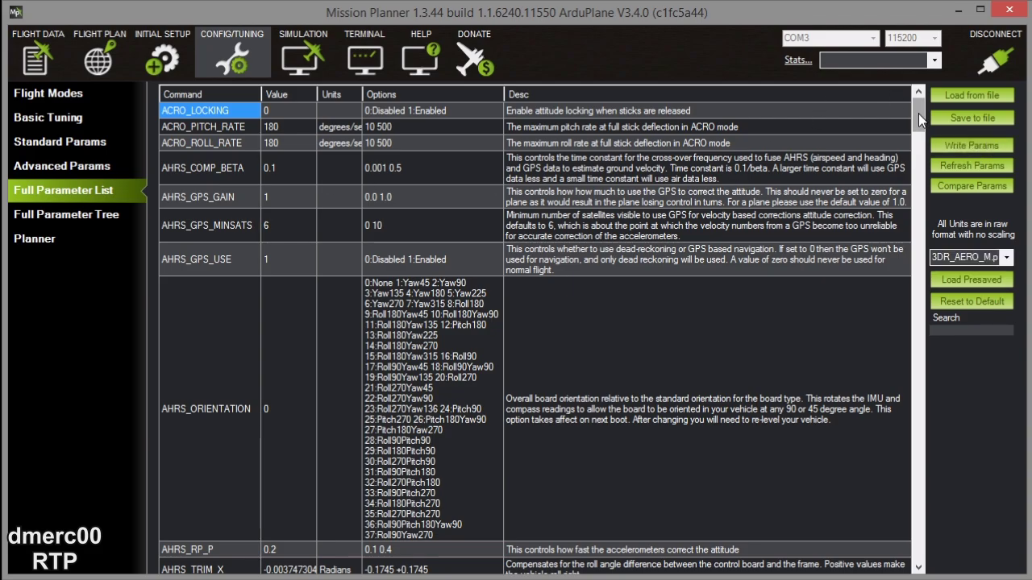
left_click_drag(918, 118, 914, 235)
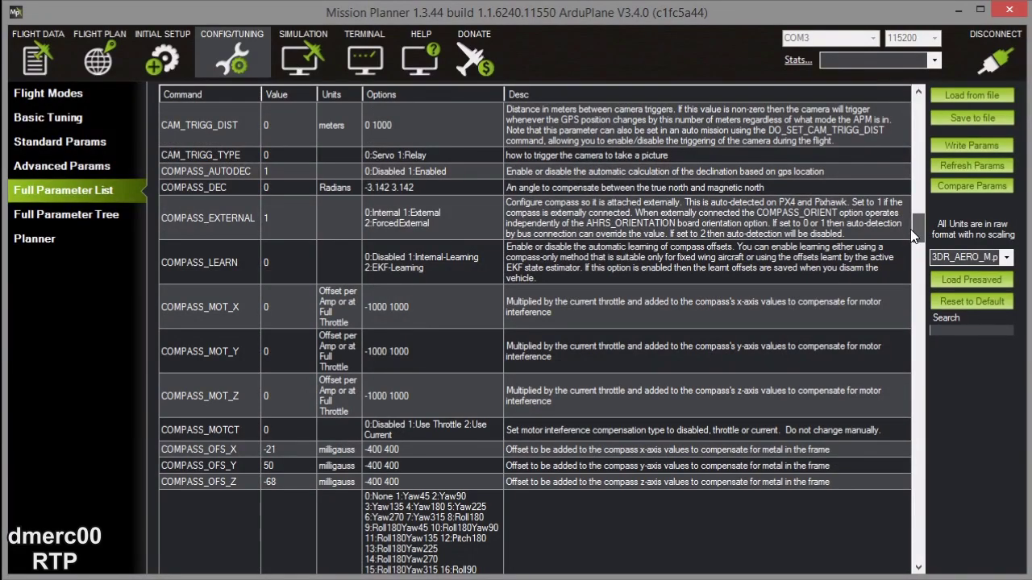
left_click_drag(914, 234, 903, 230)
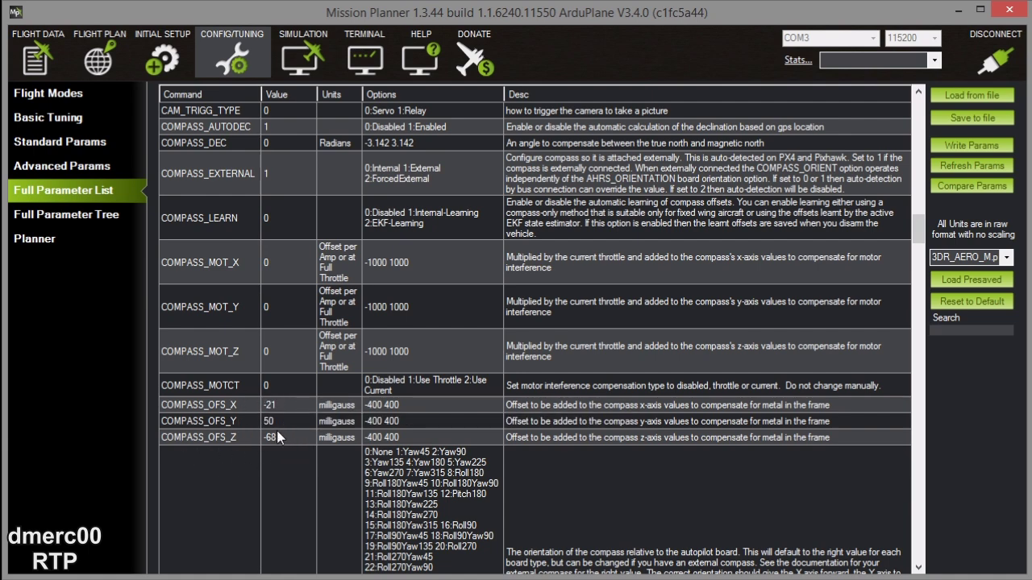
left_click(154, 60)
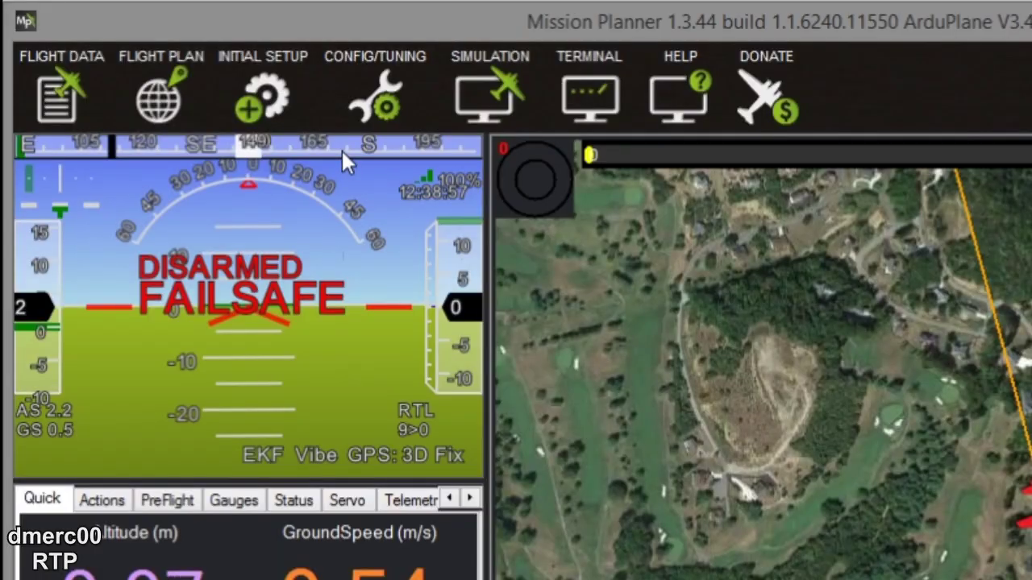
Set Battery Monitor to Voltage and Current, sensor 3DR Power Module, board version APM2.5+
left_click(266, 89)
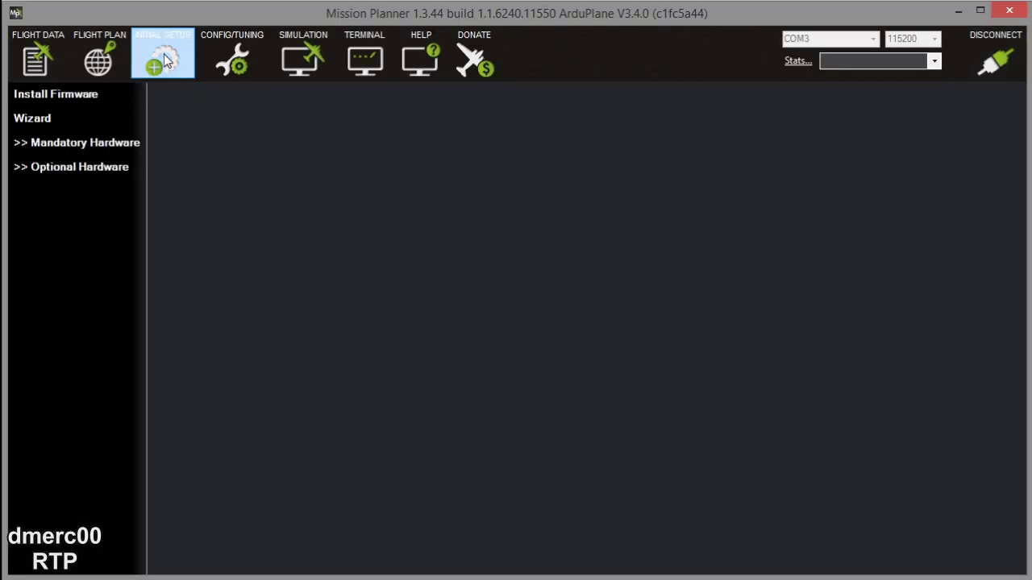
left_click(70, 144)
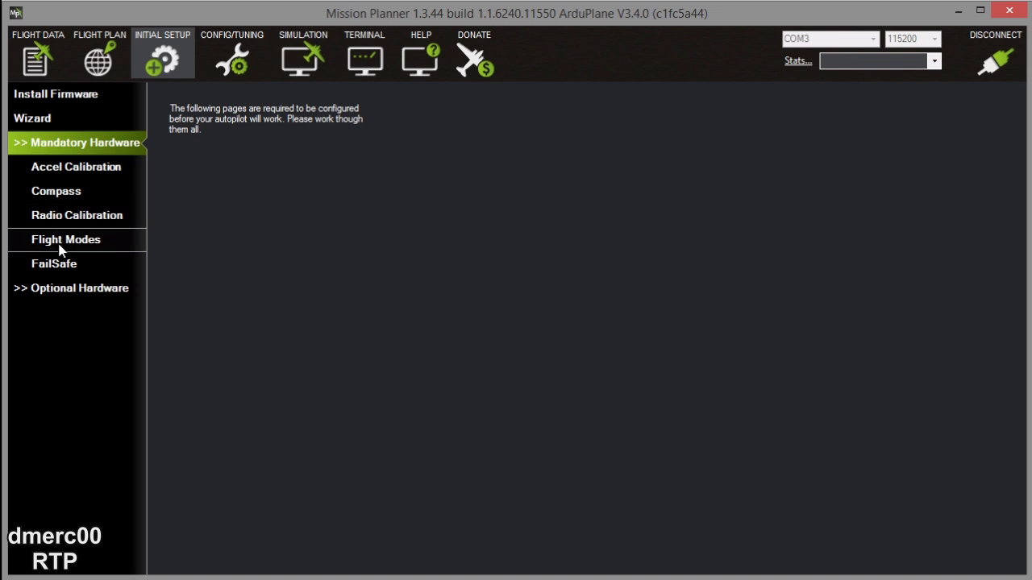
left_click(58, 291)
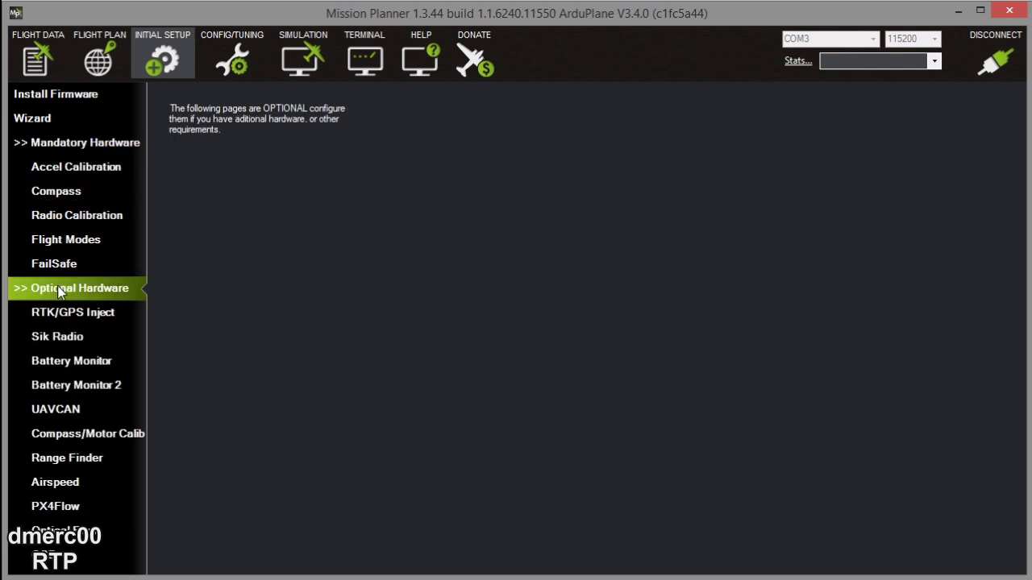
left_click(71, 363)
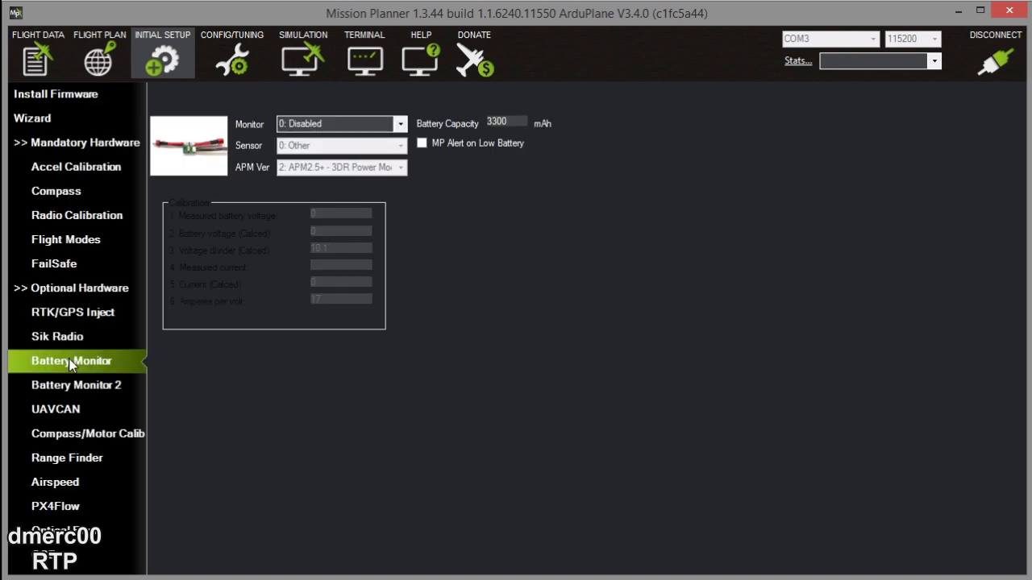
left_click(402, 123)
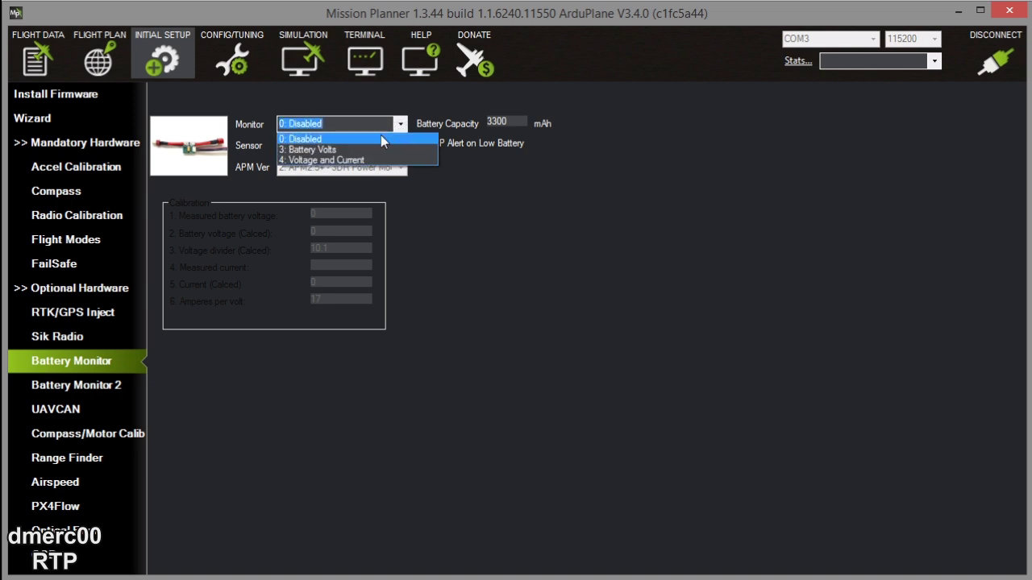
left_click(338, 160)
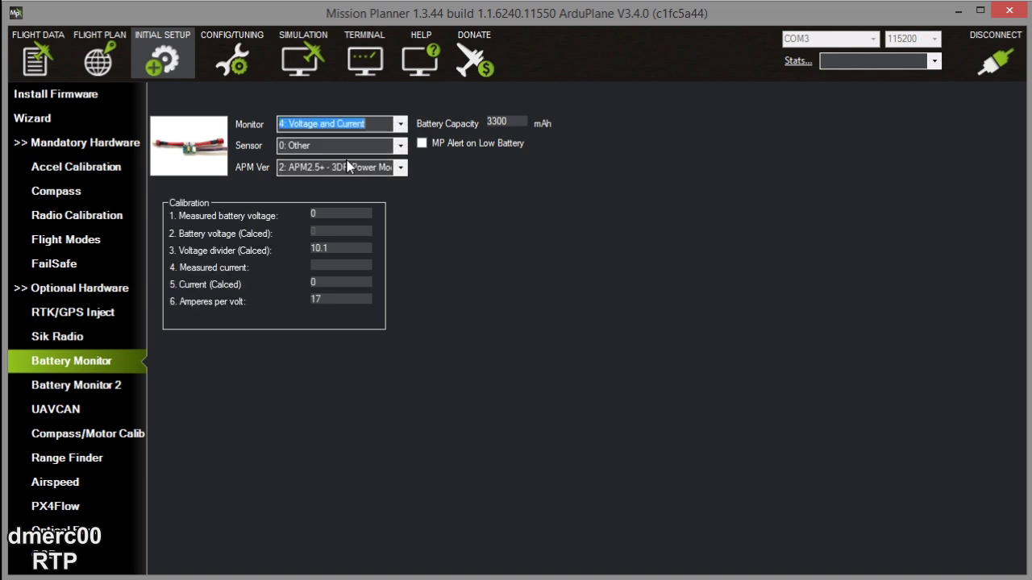
left_click(401, 145)
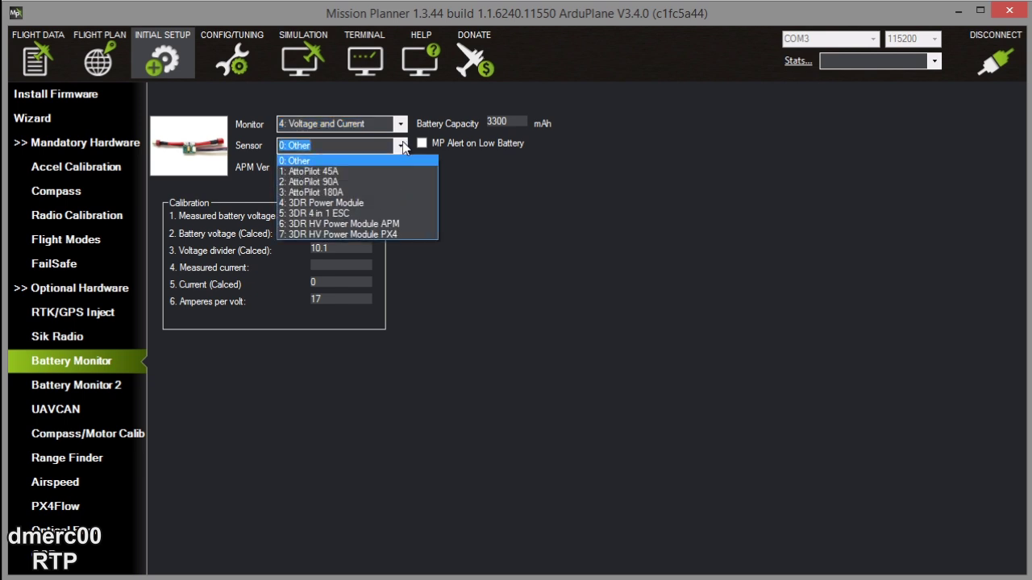
left_click(344, 209)
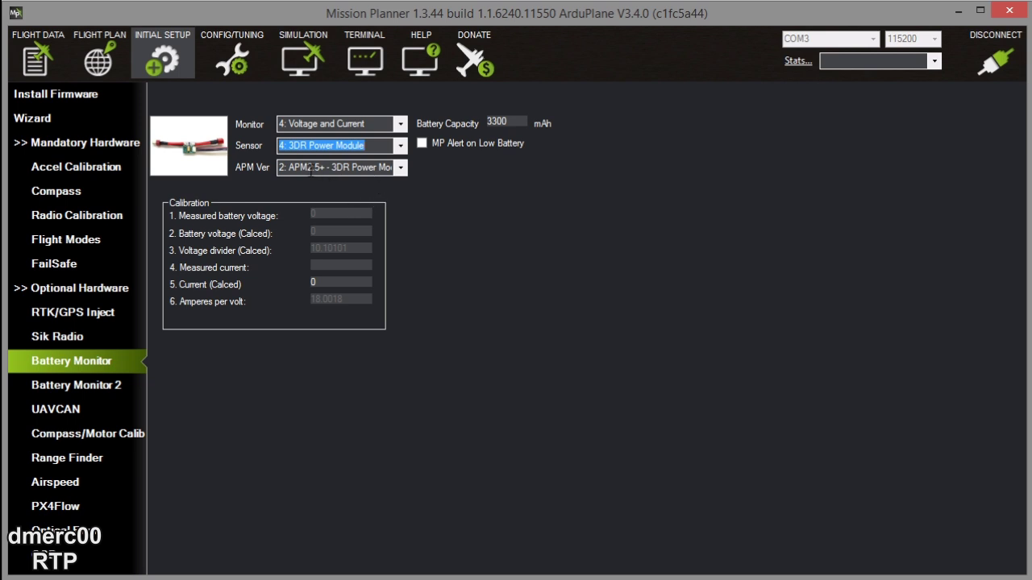
left_click(400, 168)
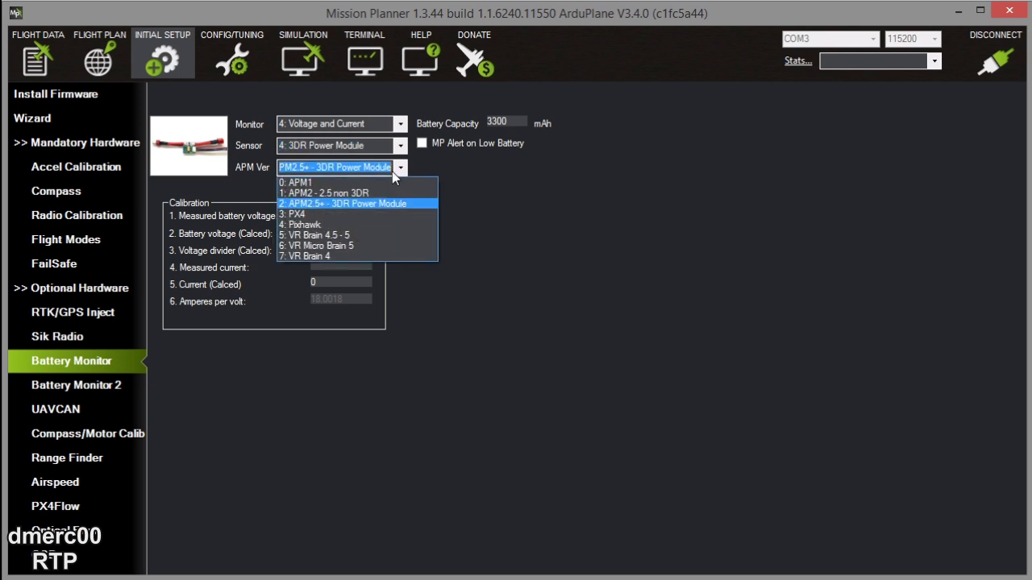
left_click(325, 207)
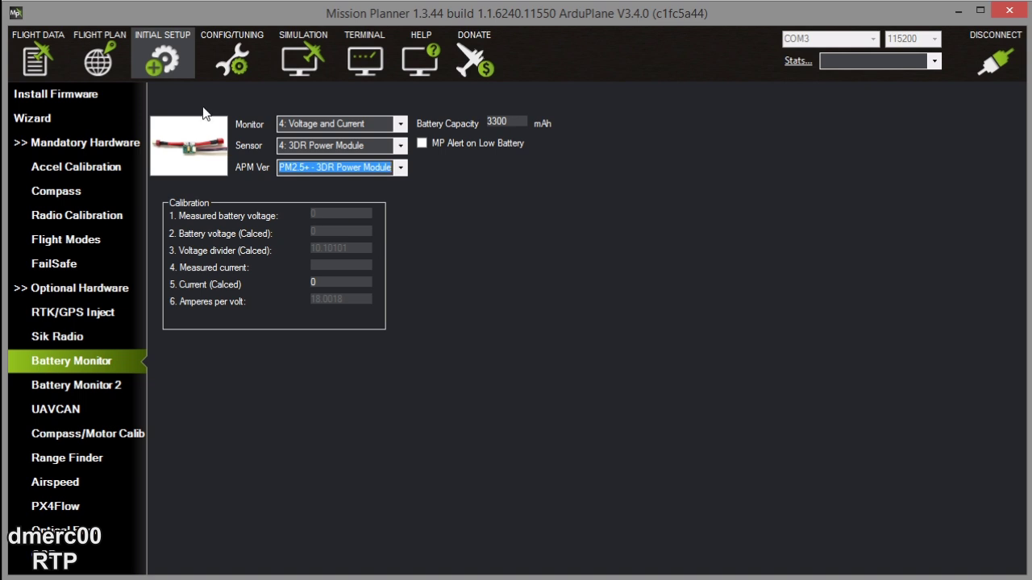
left_click(236, 60)
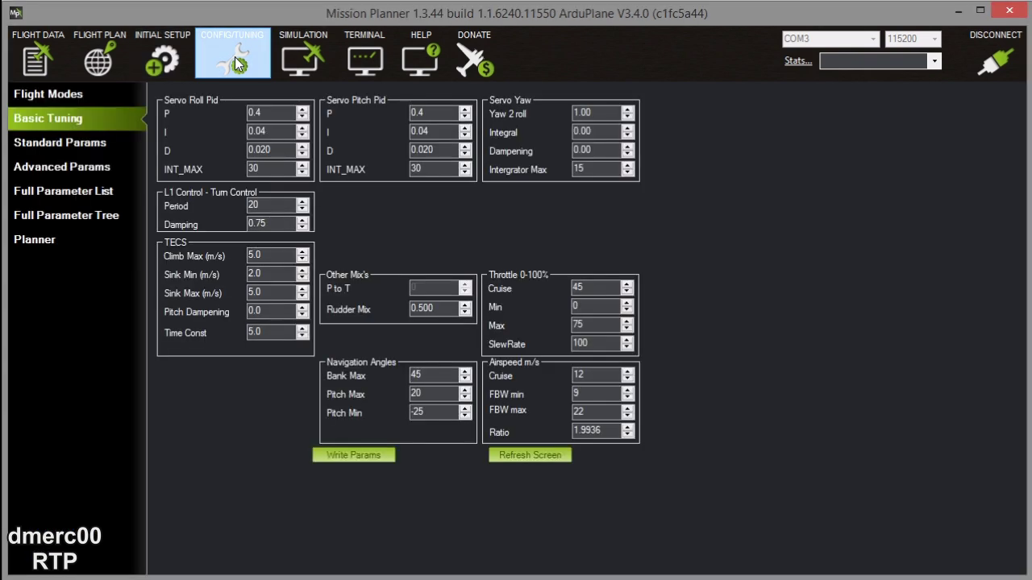
Confirm BATT_MONITOR reads 4 in the Full Parameter List and write the parameters
left_click(95, 192)
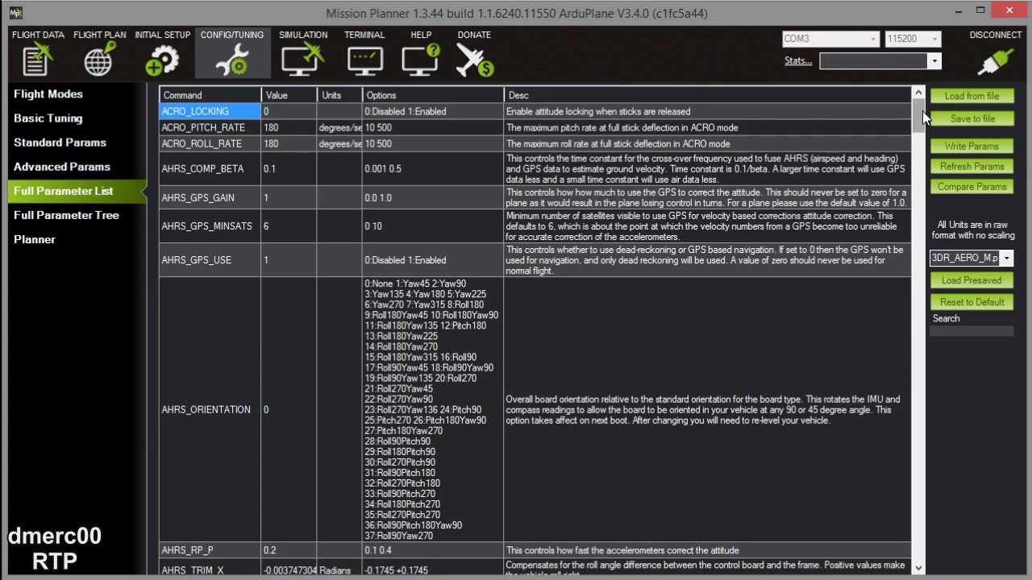
left_click_drag(922, 111, 915, 200)
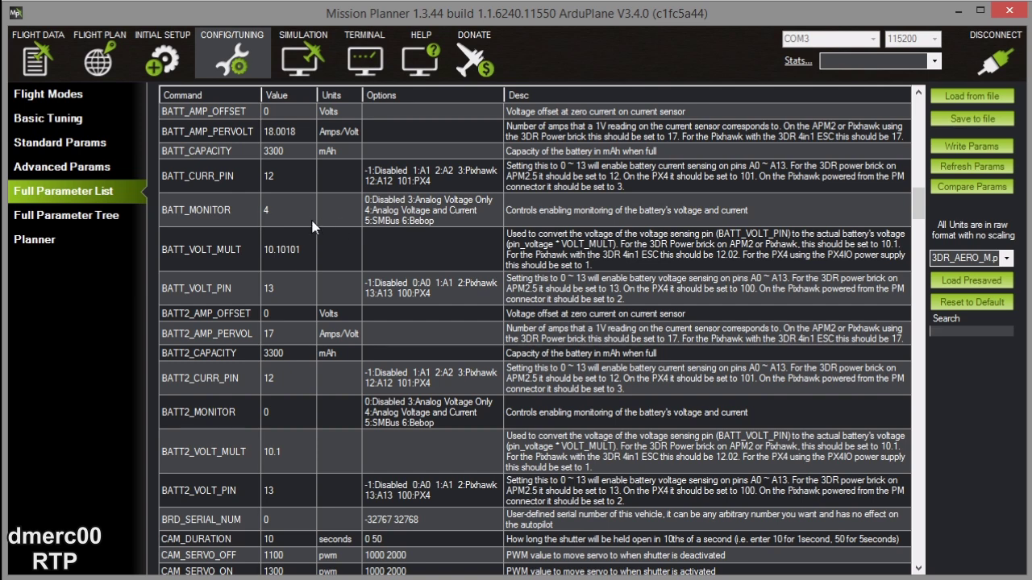
left_click_drag(918, 205, 913, 198)
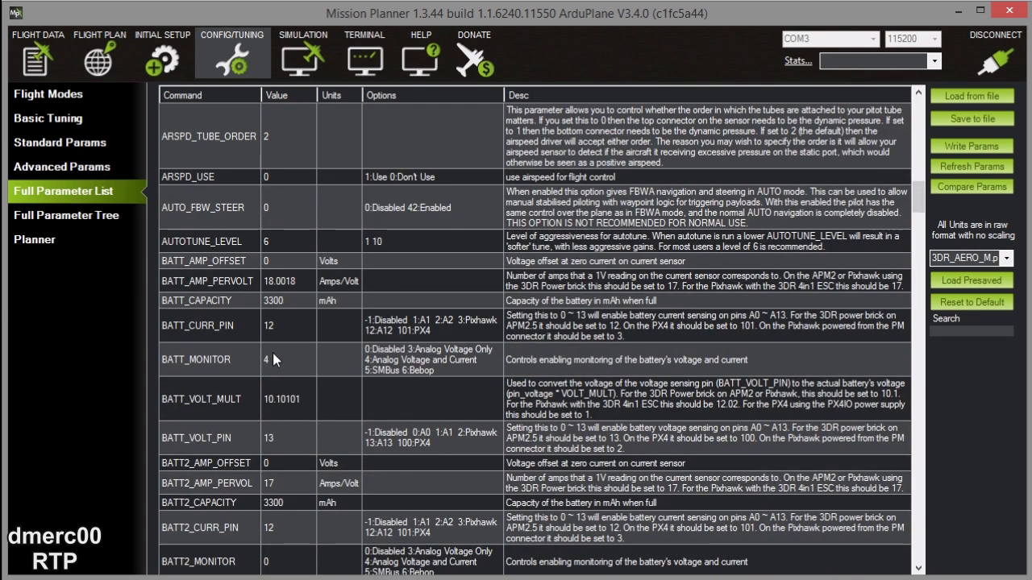
left_click(973, 144)
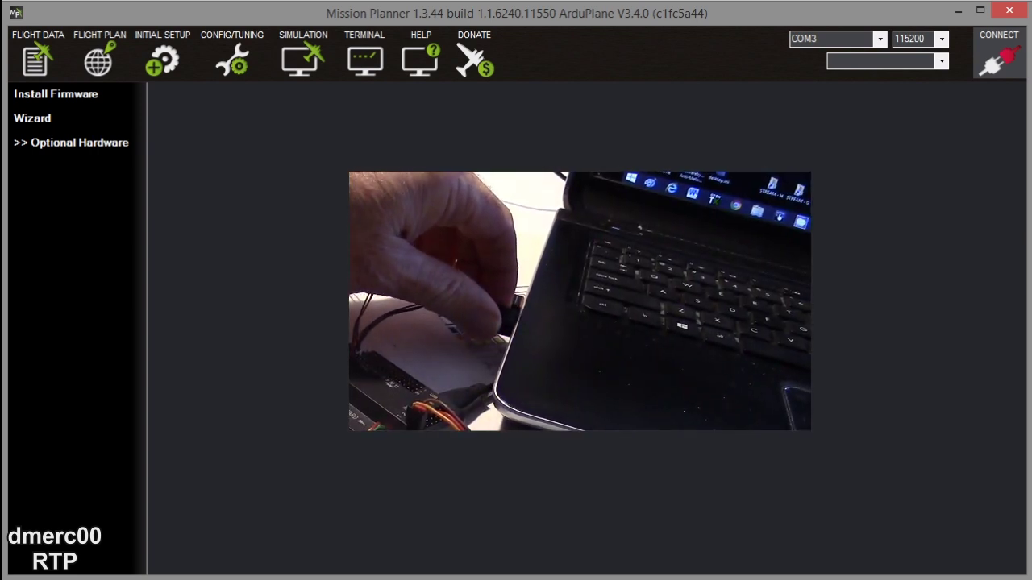
Reconnect the autopilot and check the OSD shows about 11.95 V and 0.00 A
left_click(1002, 66)
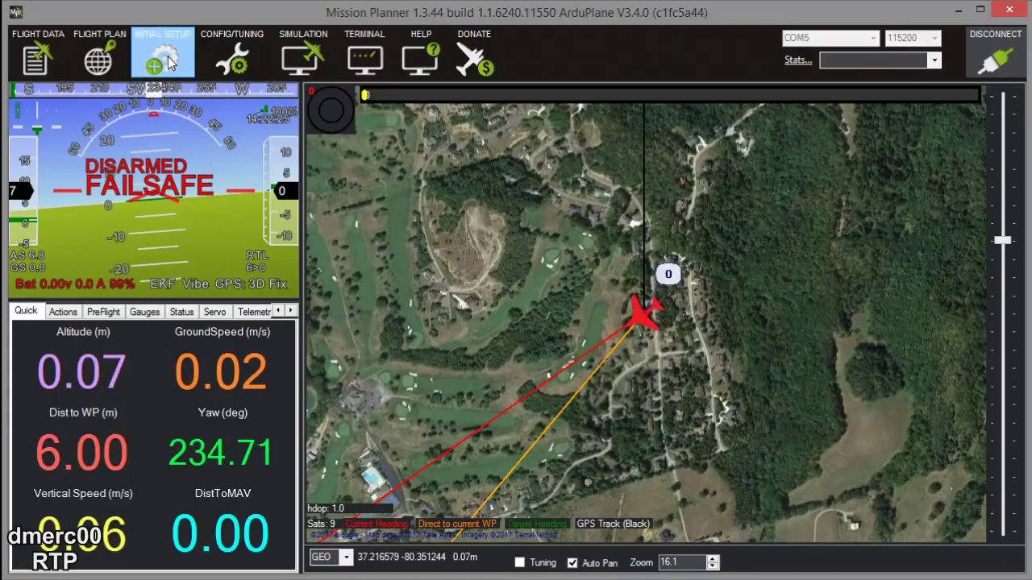
left_click(168, 61)
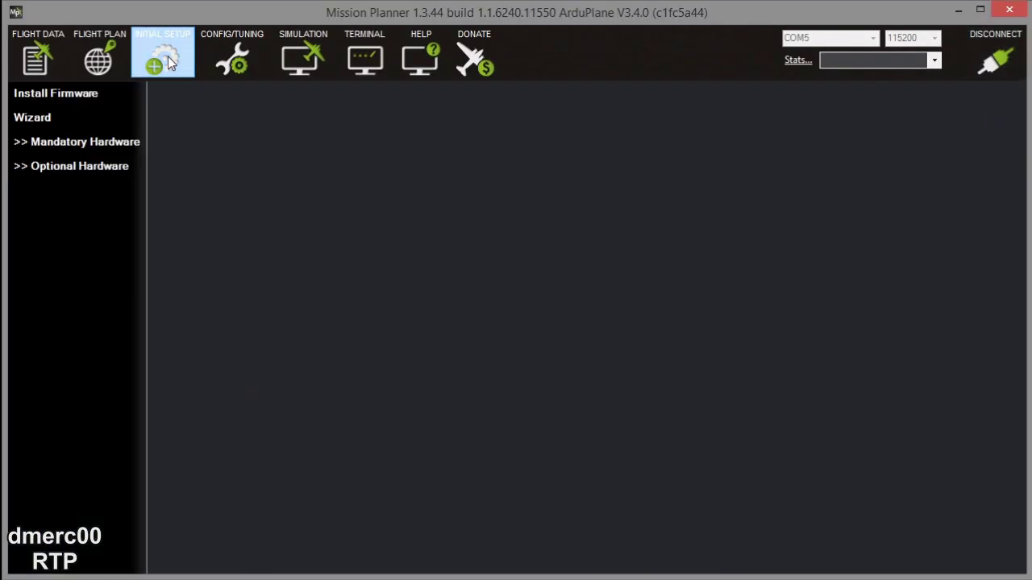
On the accelerometer calibration page, record the level, left-side and right-side orientations
left_click(66, 145)
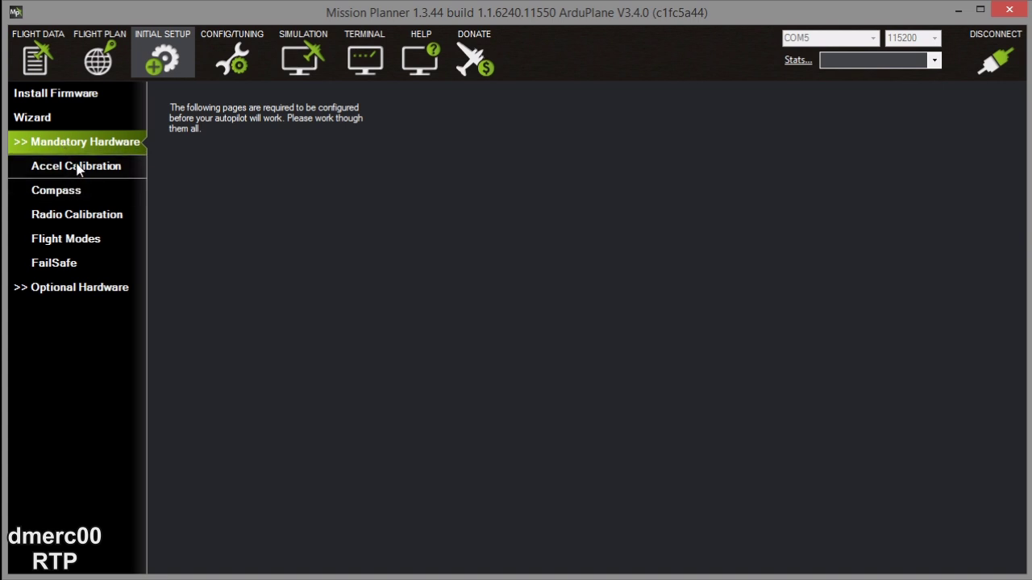
left_click(78, 167)
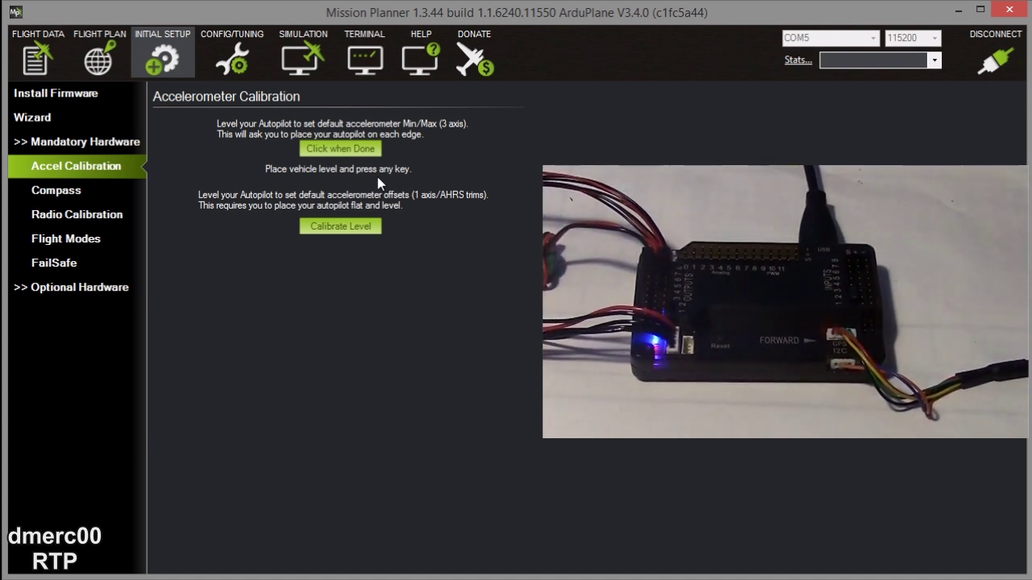
key("Return")
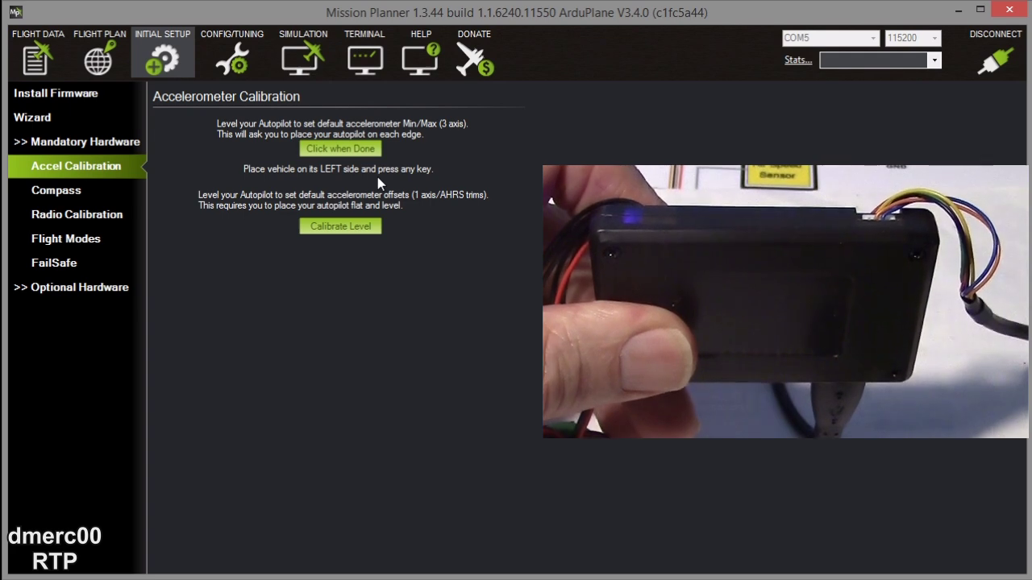
key("Return")
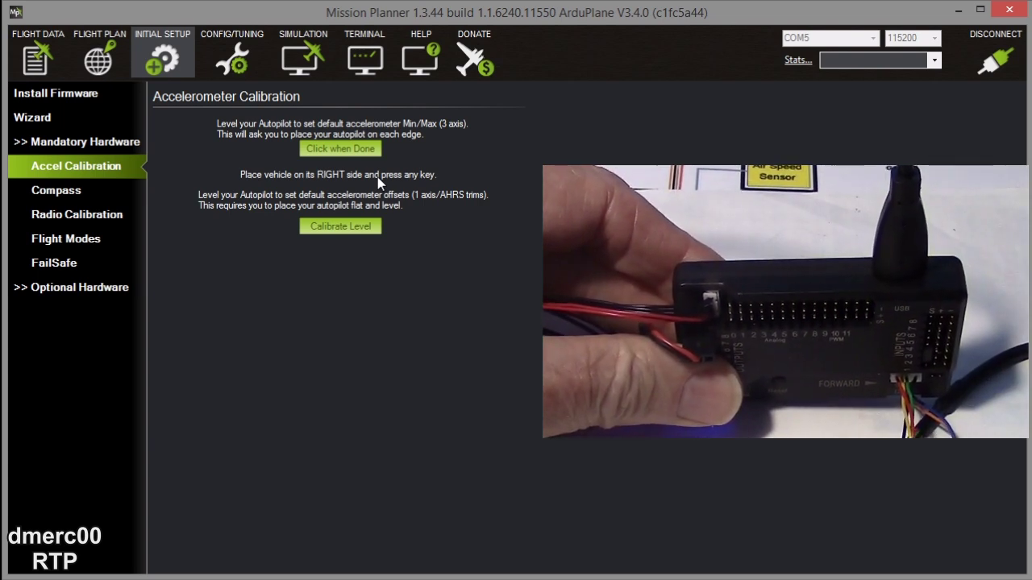
key("Return")
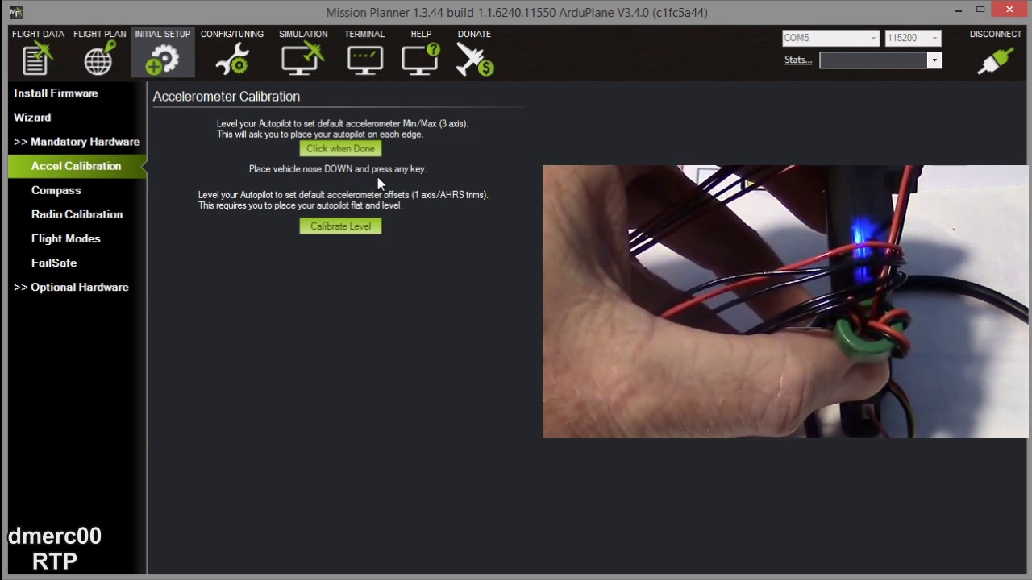
Record the nose-down, nose-up and upside-down orientations, then calibrate the level position
key("Return")
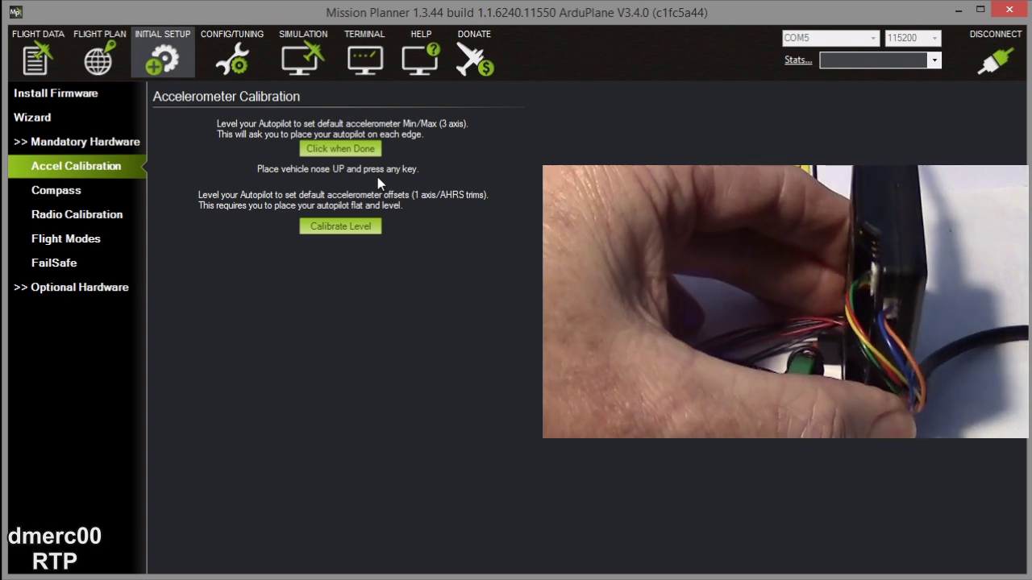
key("Return")
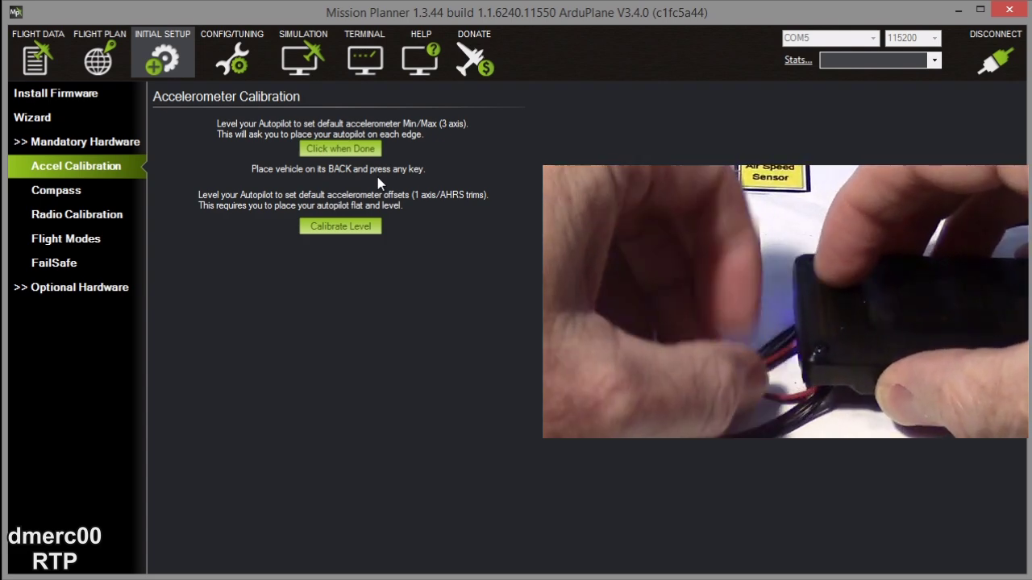
key("Return")
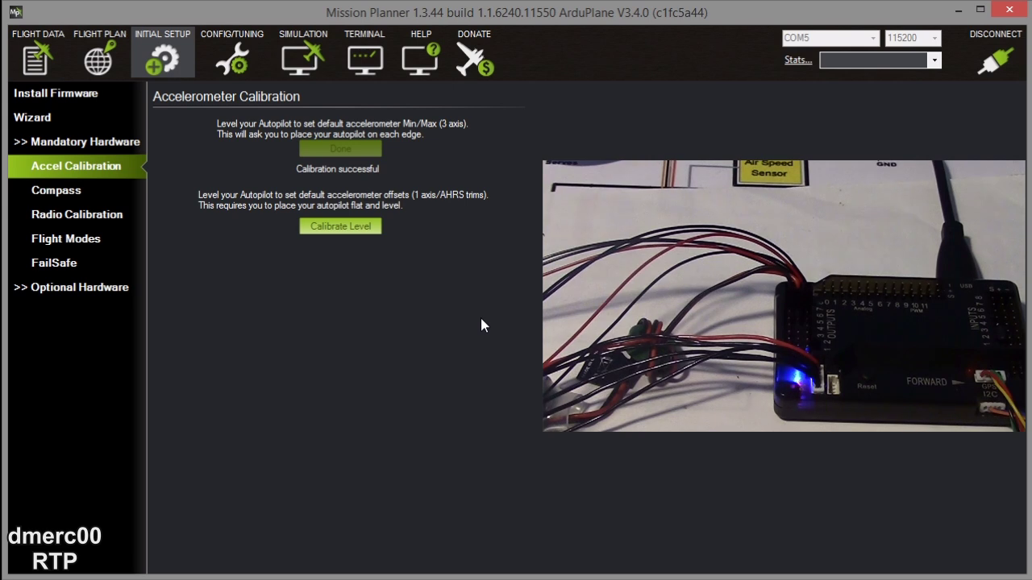
left_click(336, 229)
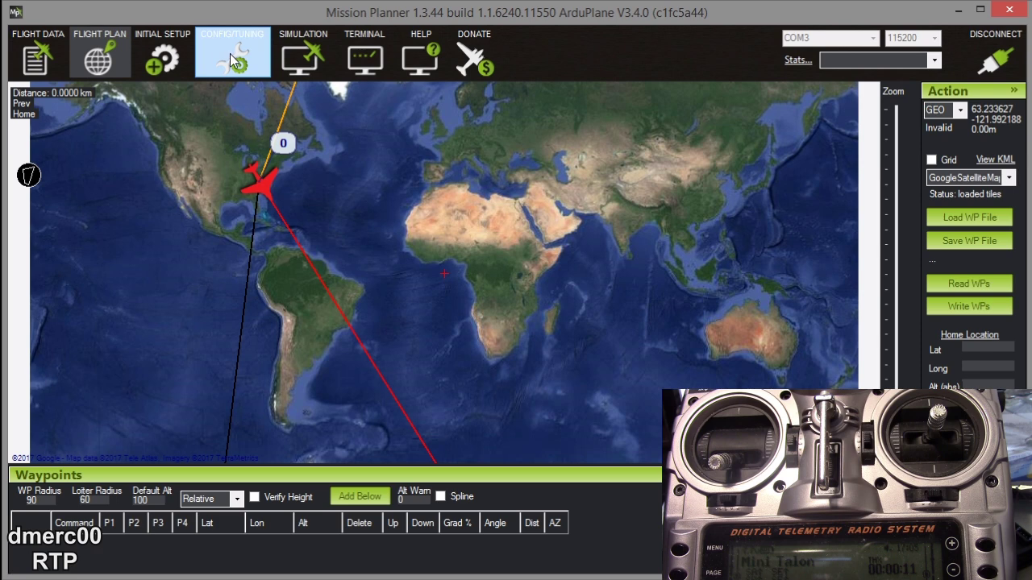
Check live Roll, Pitch, Throttle, Yaw and Radio 5–8 levels on the Radio Calibration page
left_click(159, 60)
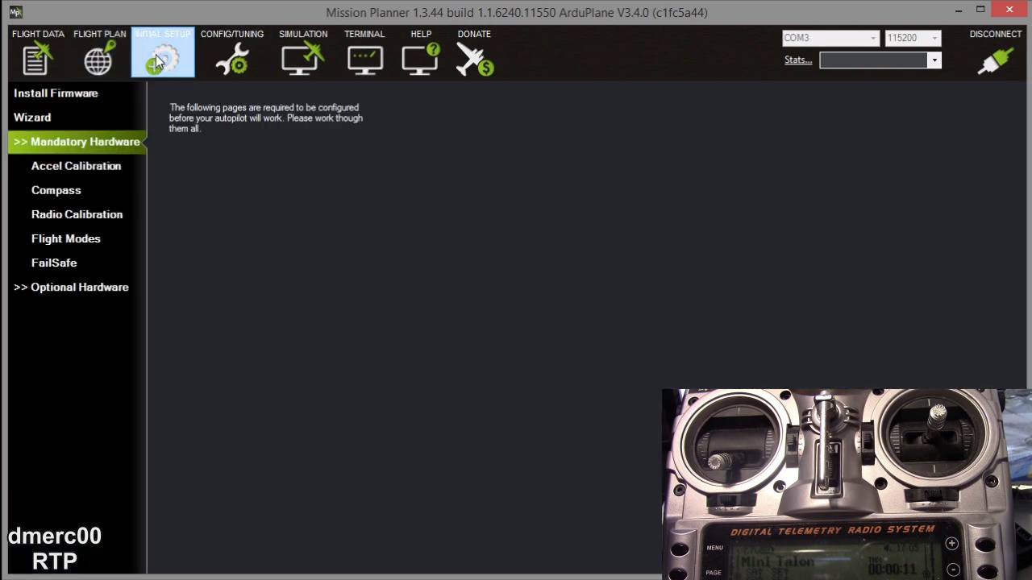
left_click(106, 216)
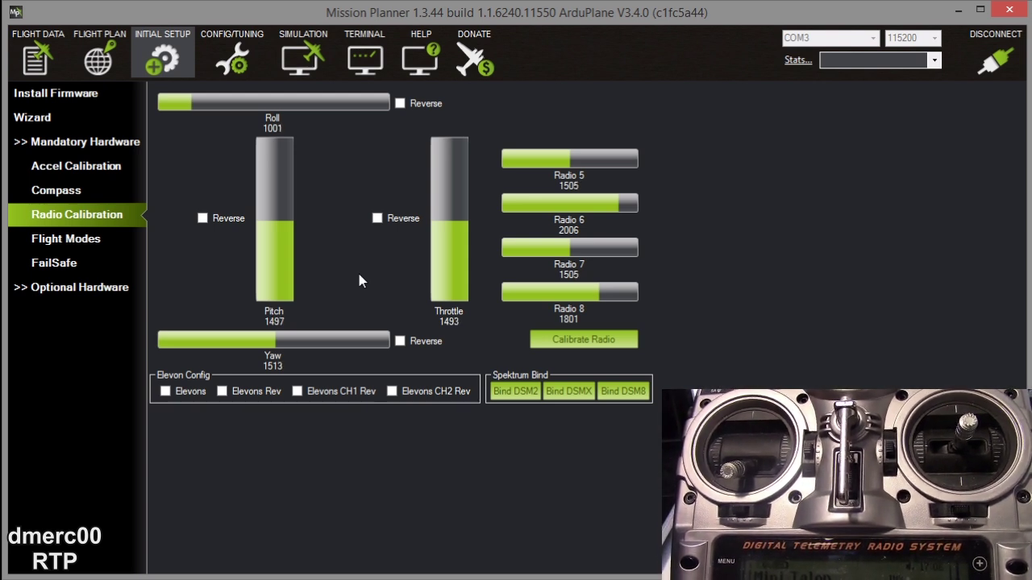
left_click(236, 64)
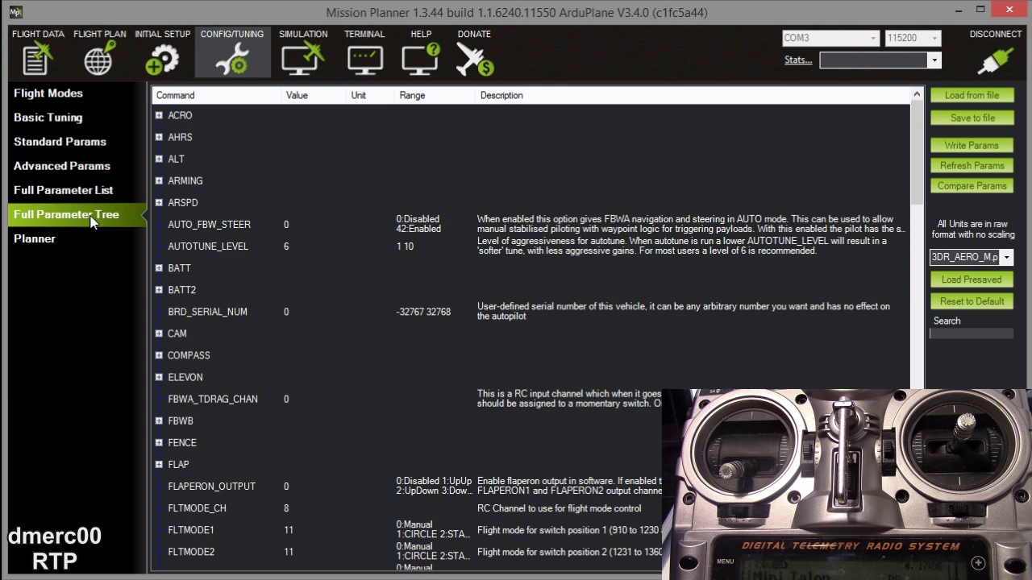
In the RCMAP group, set THROTTLE to 1, PITCH to 3 and ROLL to 2, then write the parameters
left_click_drag(916, 184, 896, 388)
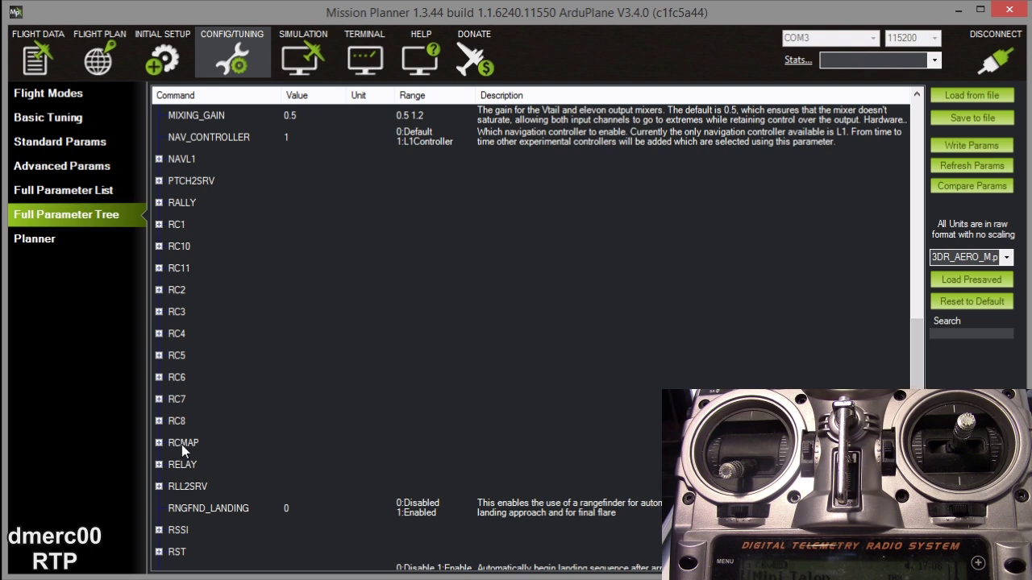
left_click(159, 443)
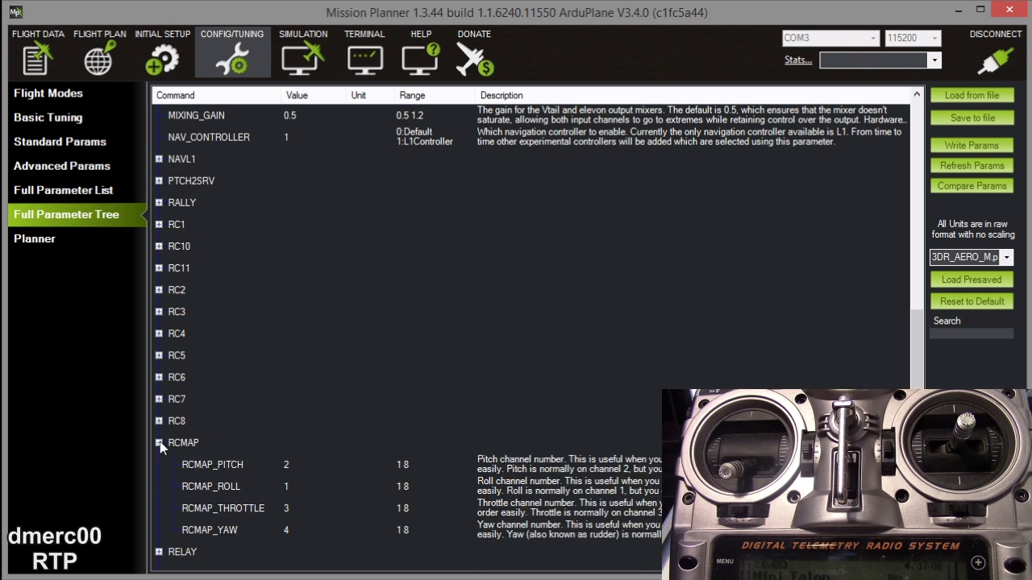
left_click(287, 509)
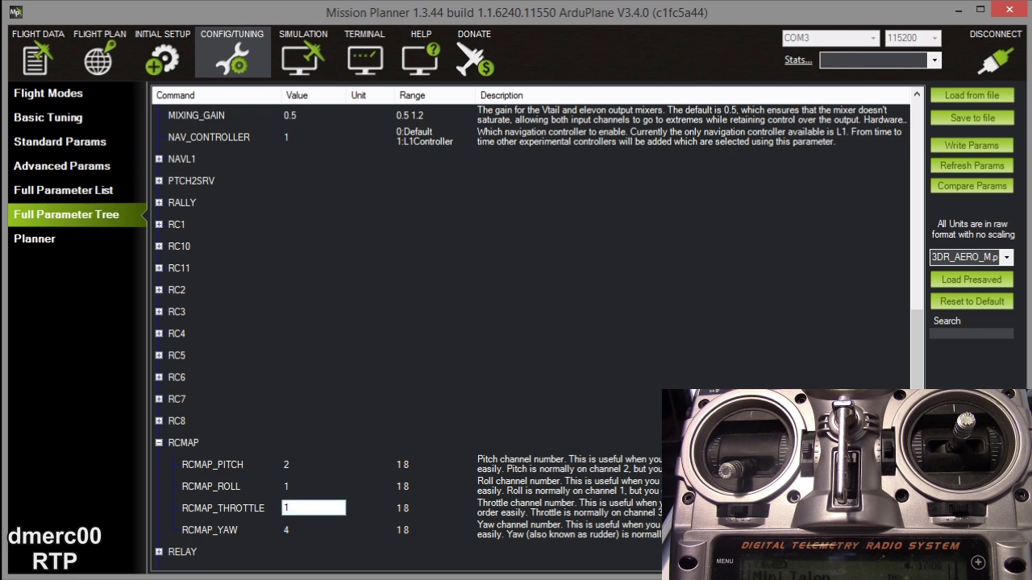
left_click(286, 467)
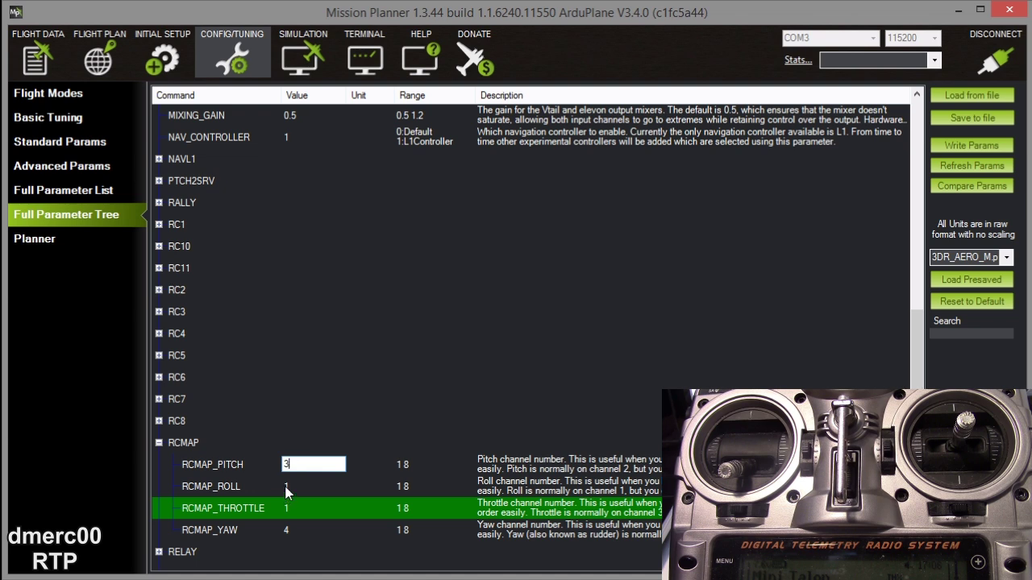
type("3")
left_click(286, 488)
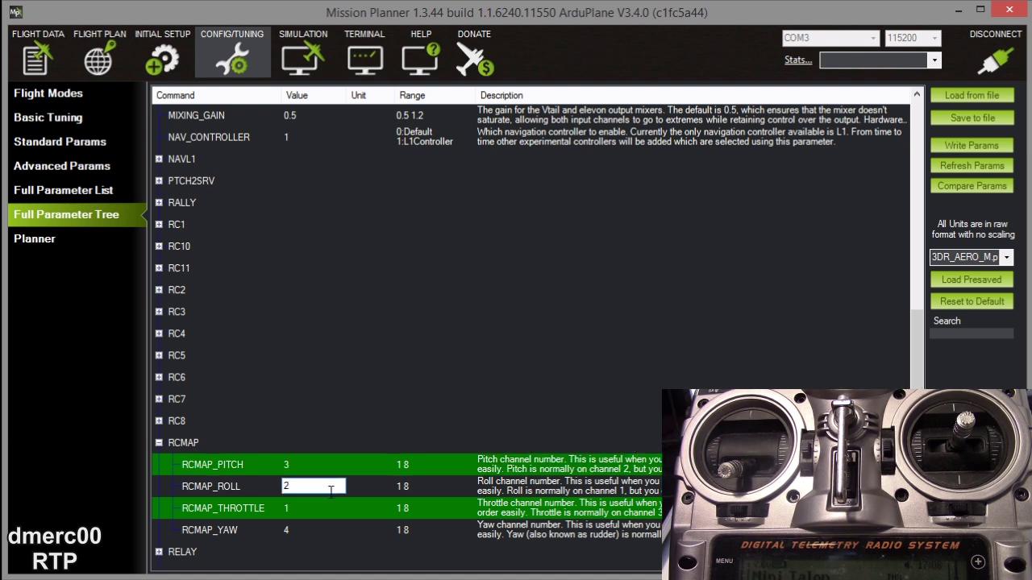
left_click(956, 142)
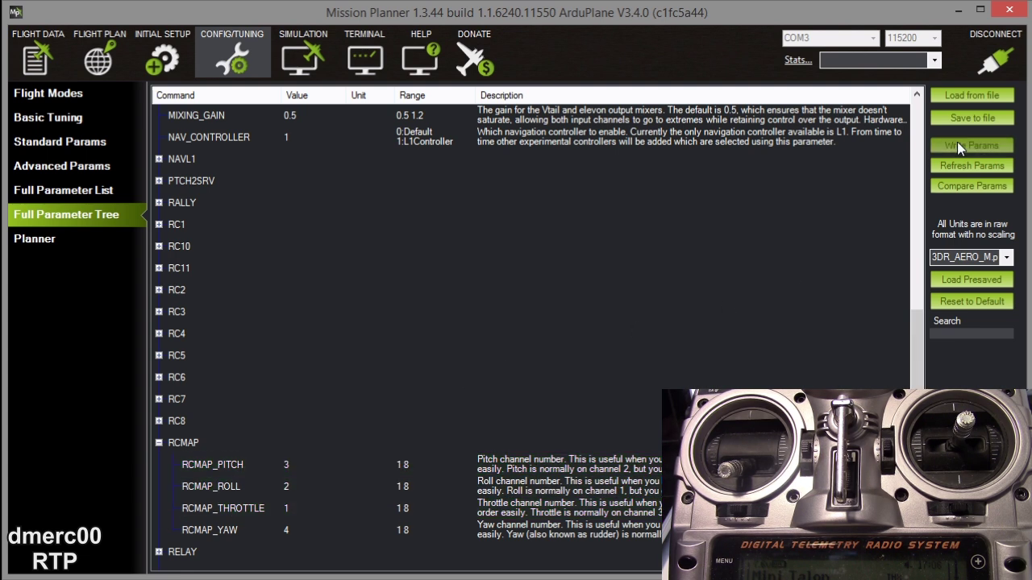
Tick Reverse for the Yaw and Roll channels on the Radio Calibration page
left_click(162, 46)
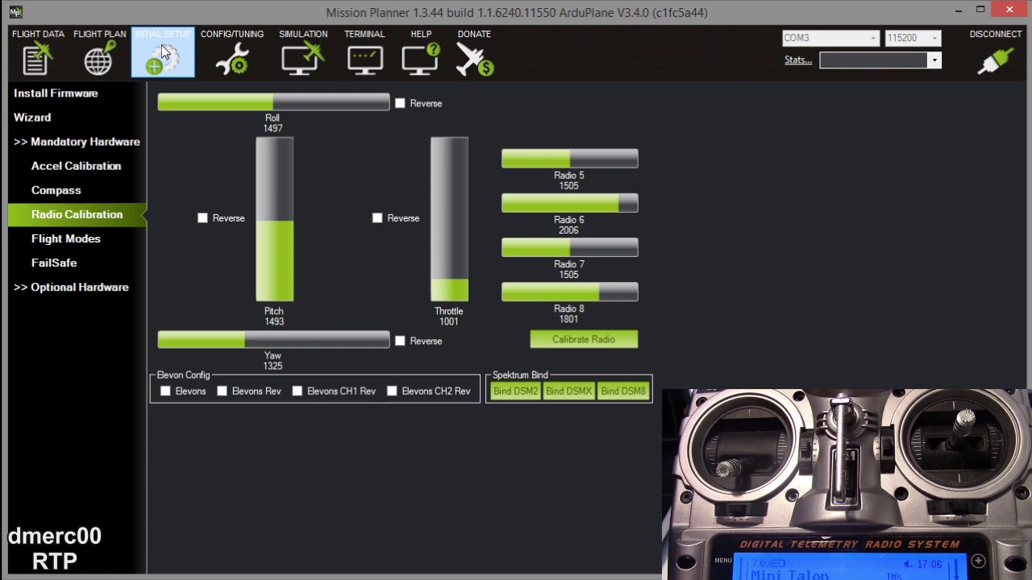
left_click(400, 341)
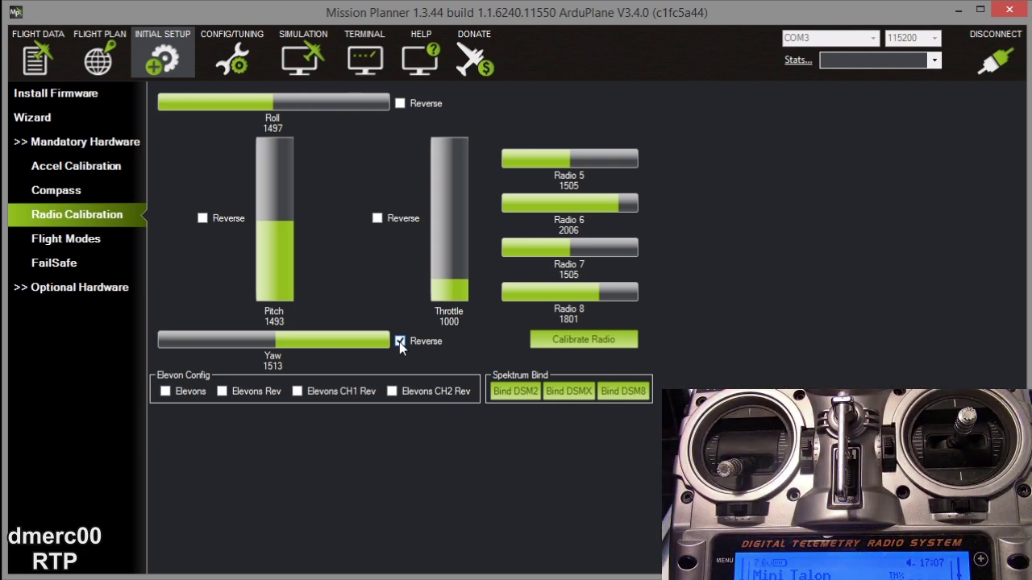
left_click(400, 103)
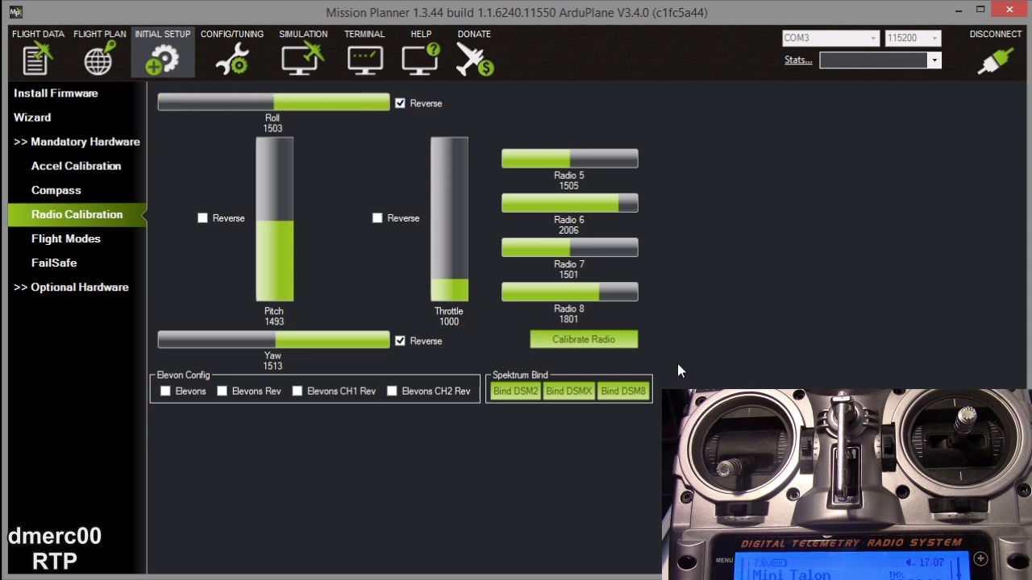
left_click(580, 339)
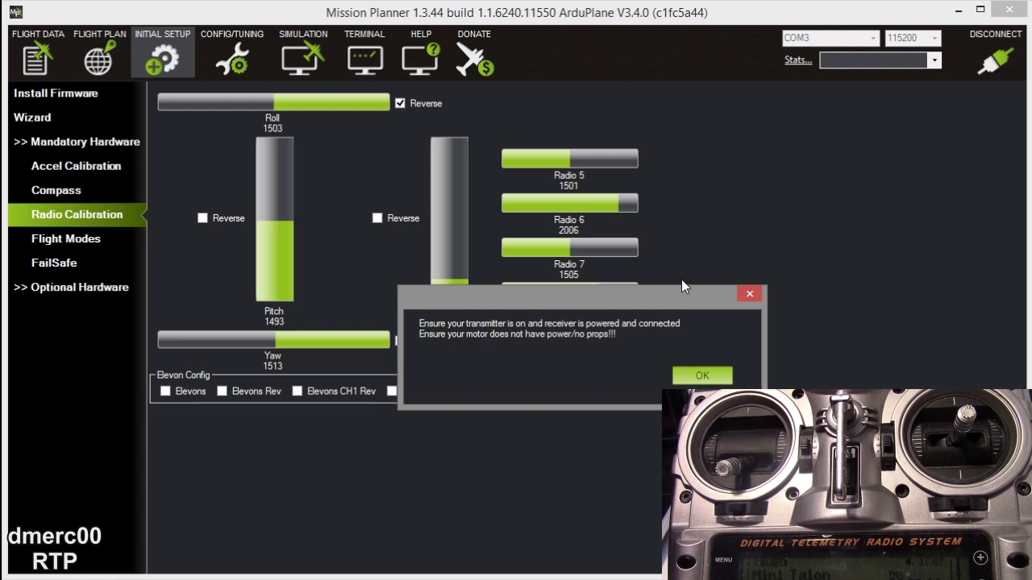
Accept the safety warning, capture every stick and switch extreme, and confirm with sticks centred
left_click(705, 373)
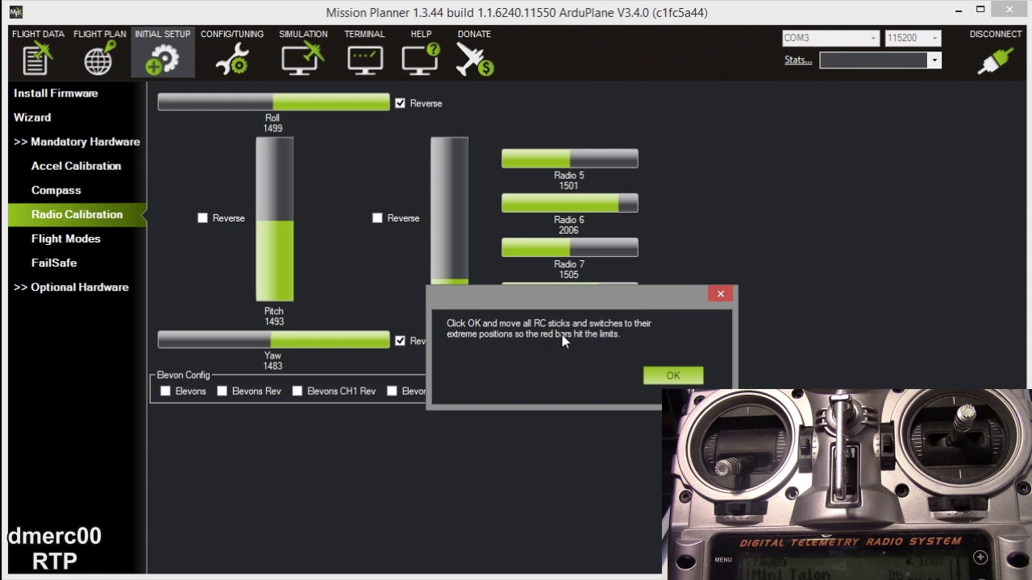
left_click(674, 382)
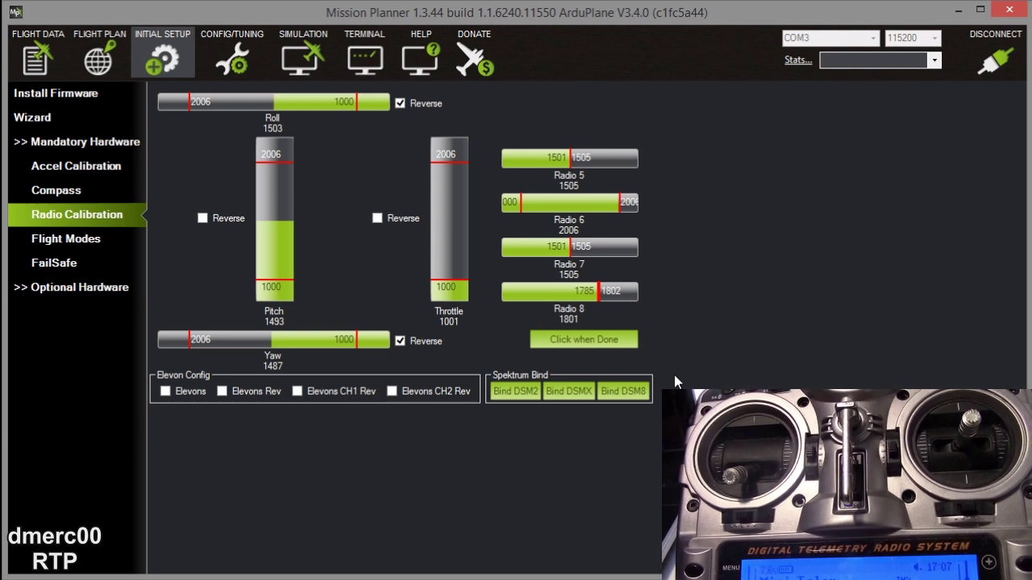
left_click(606, 339)
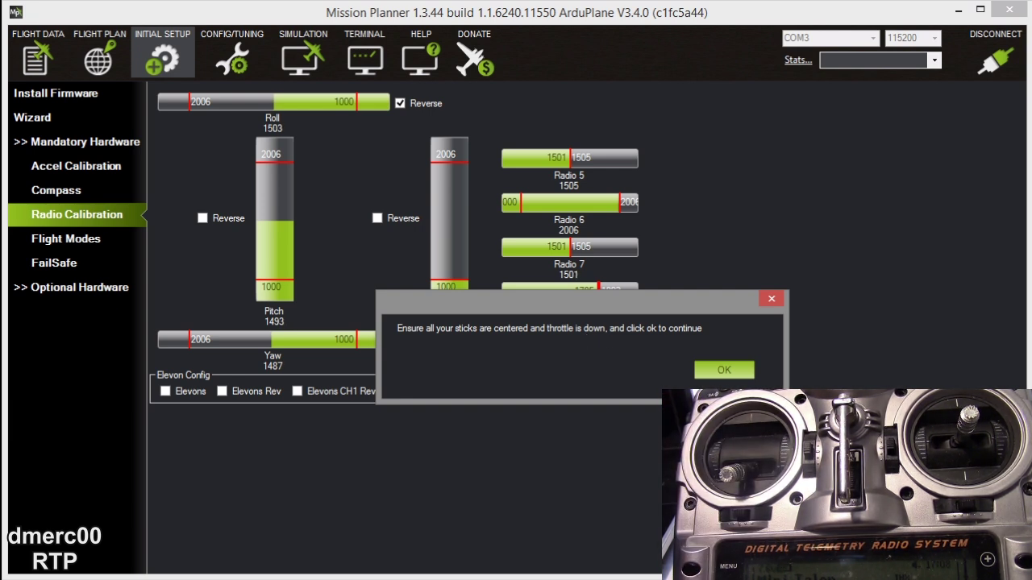
left_click(730, 371)
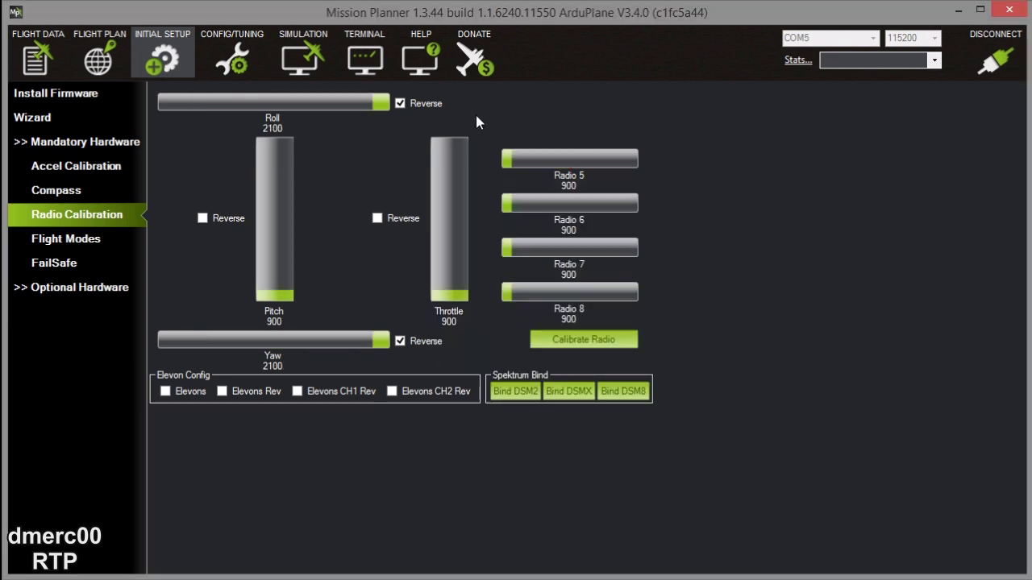
left_click(92, 239)
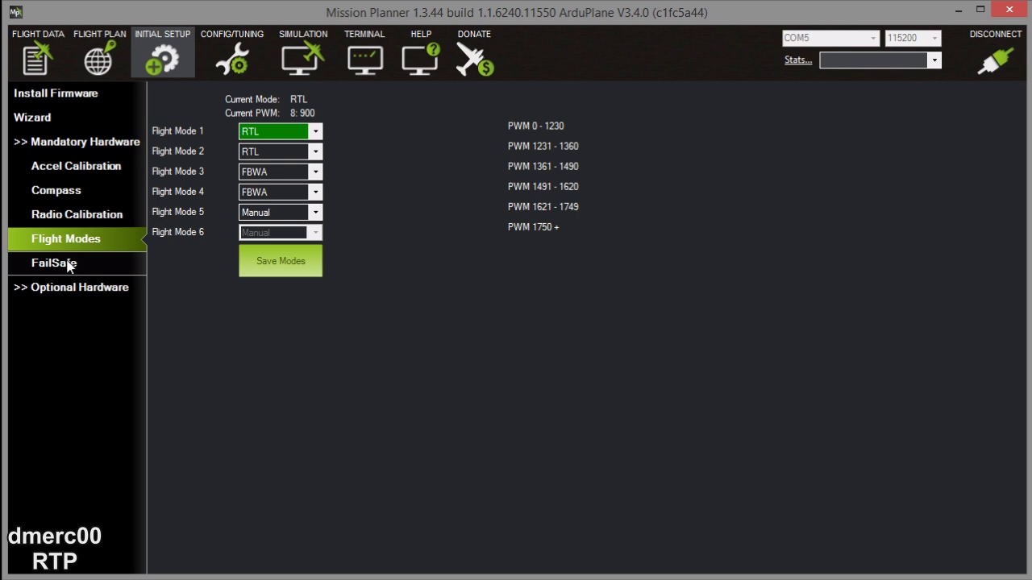
Review the Flight Modes and FailSafe pages, dismissing the propeller safety warning
left_click(54, 263)
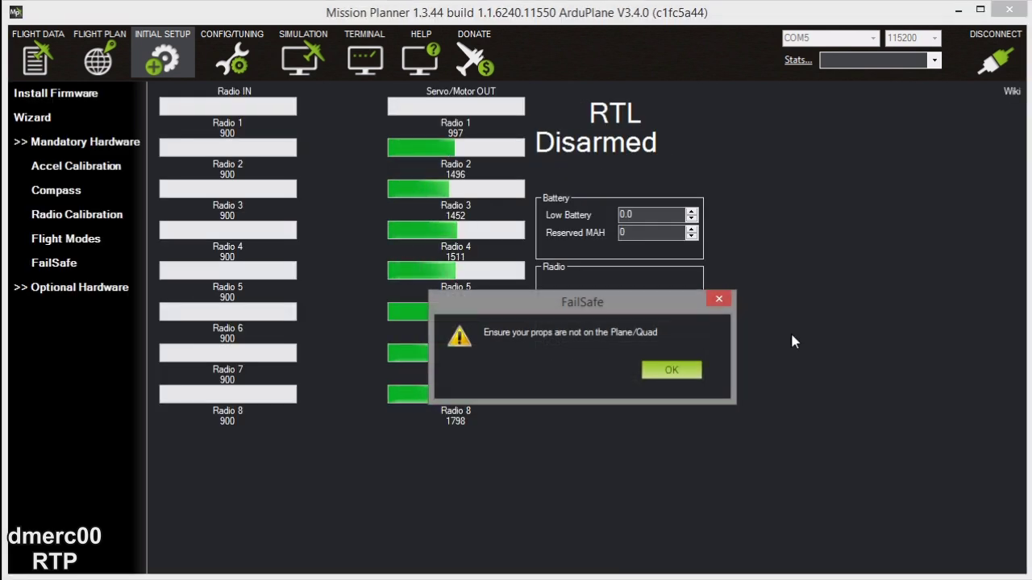
left_click(673, 372)
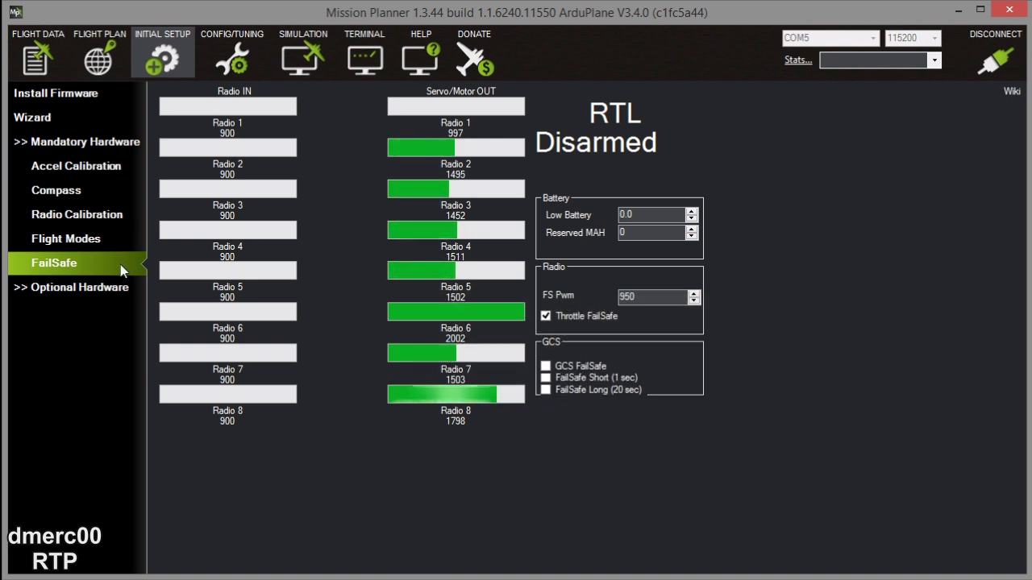
left_click(24, 289)
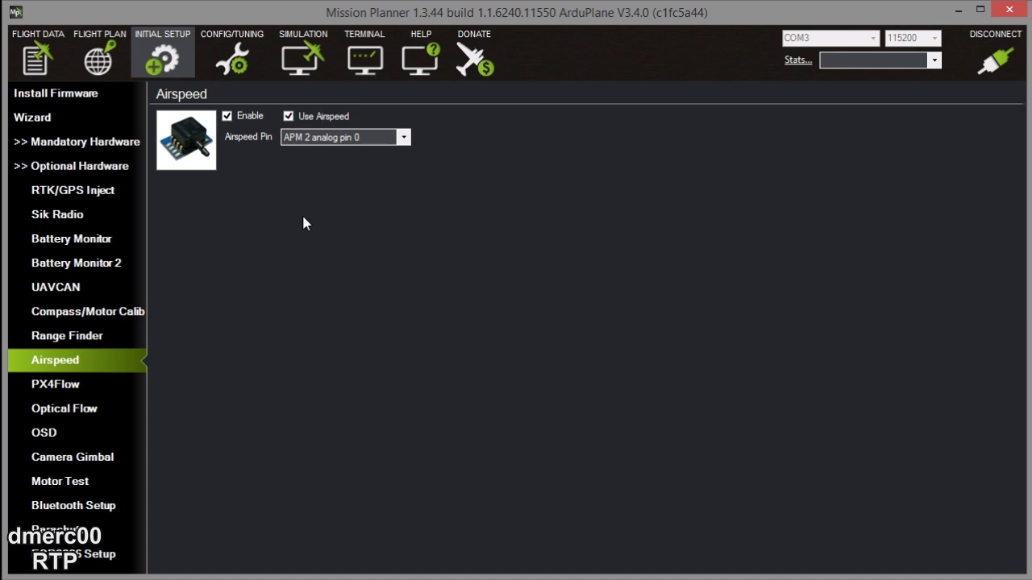
Show Flight Data and confirm the Status list reports an airspeed of about 1.19
left_click(36, 57)
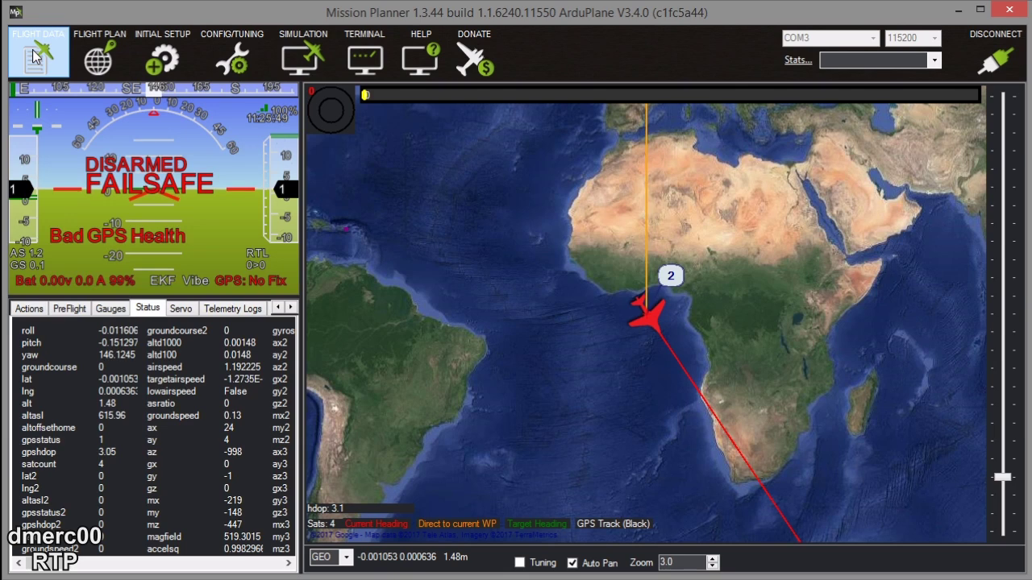